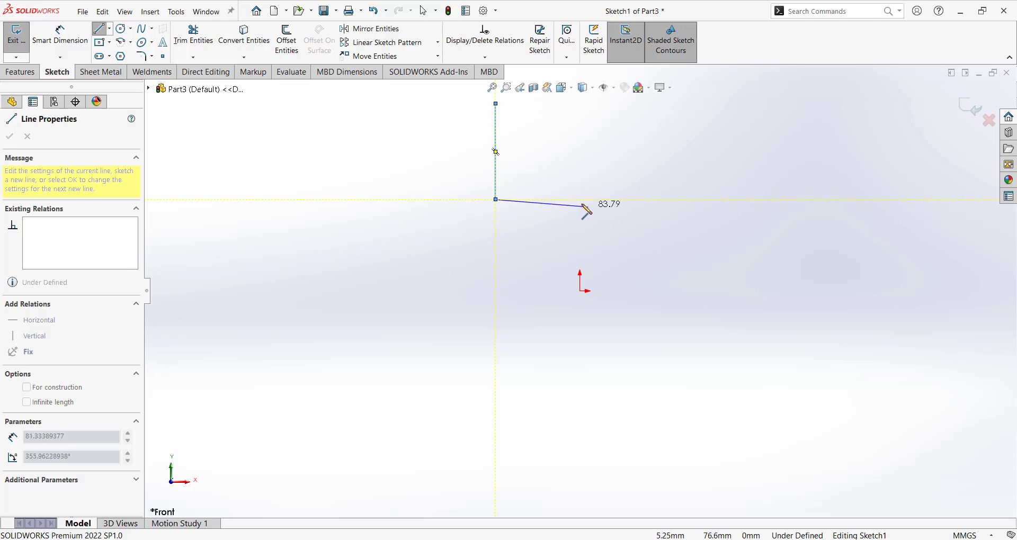
Finish the stepped line profile with a horizontal segment and a vertical segment ending at the origin.
{"action": "left_click", "coordinate": [580, 199]}
{"action": "left_click", "coordinate": [580, 290]}
{"action": "key", "text": "Escape"}
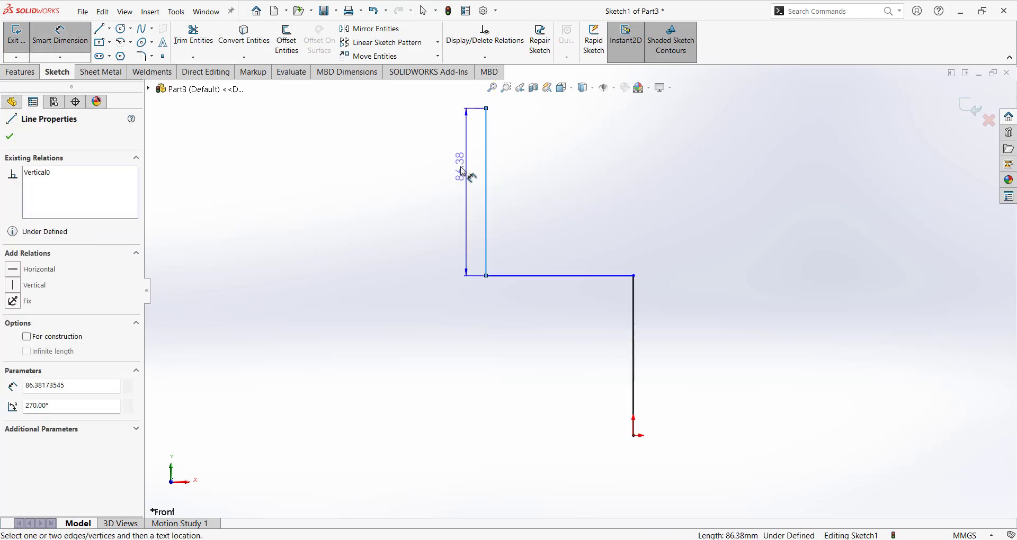
Dimension the profile's upper vertical line to 50 mm and its horizontal line to 25 mm.
{"action": "left_click", "coordinate": [457, 167]}
{"action": "type", "text": "50"}
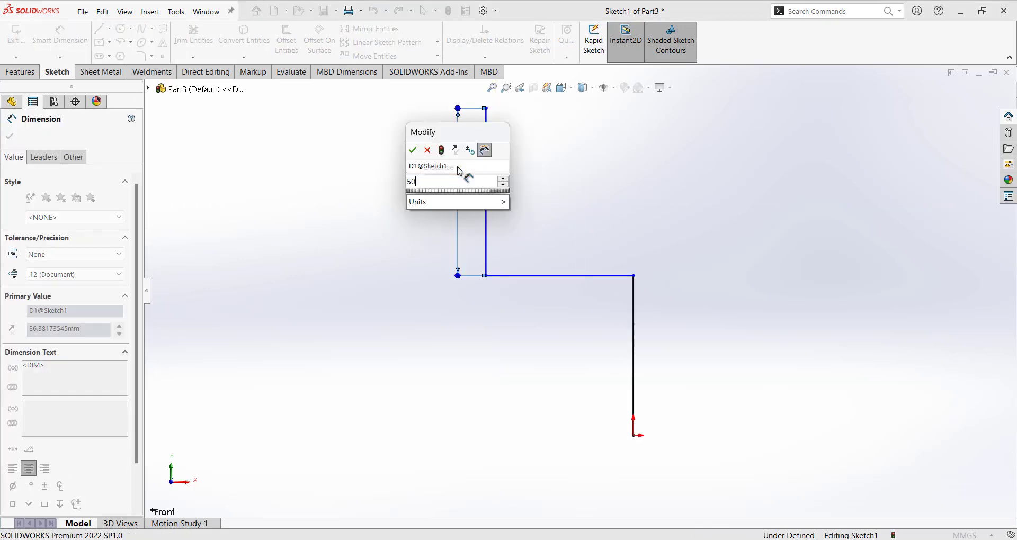
{"action": "key", "text": "Return"}
{"action": "left_click", "coordinate": [574, 276]}
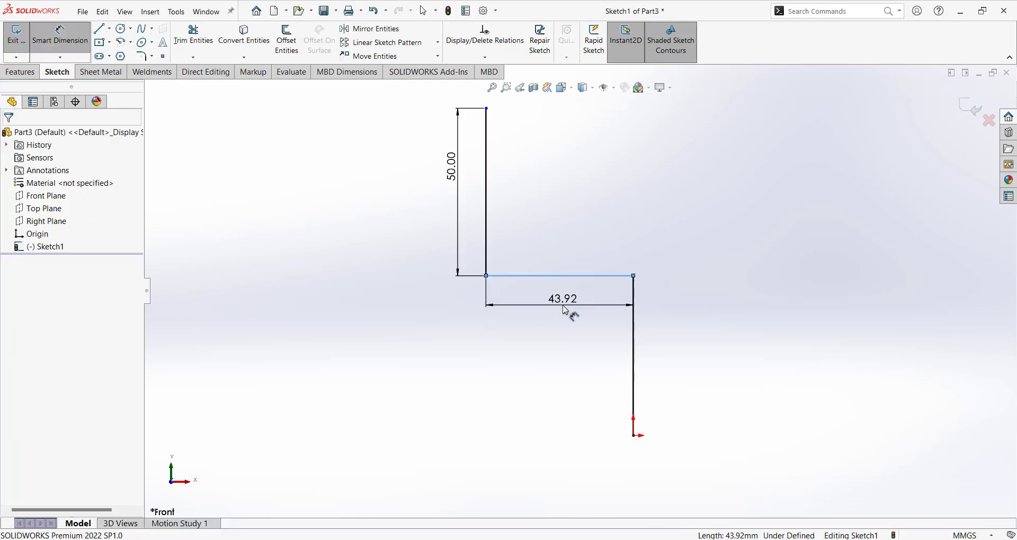
{"action": "left_click", "coordinate": [569, 314]}
{"action": "type", "text": "25"}
{"action": "key", "text": "Return"}
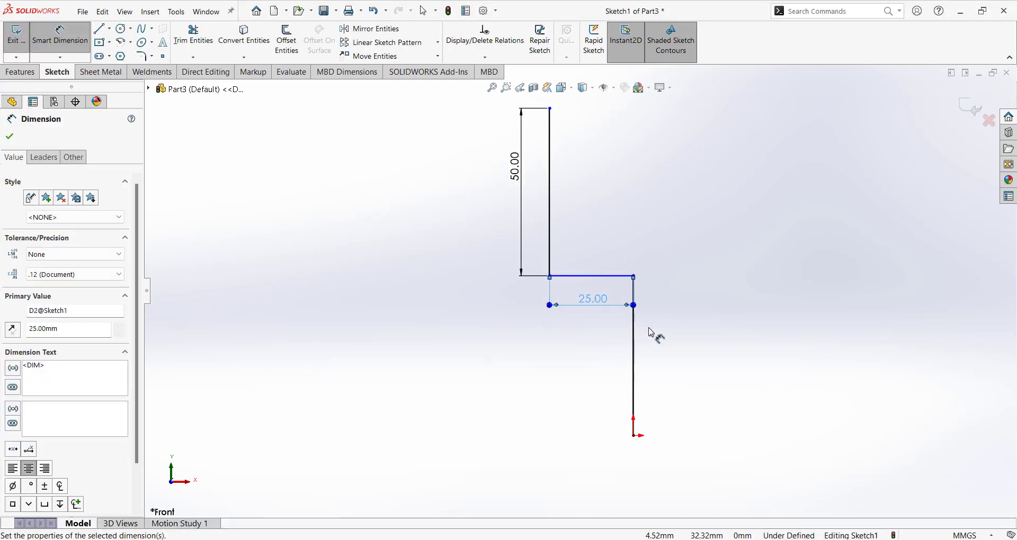
Dimension the profile's lower vertical line to 35 mm and exit the sketch.
{"action": "left_click", "coordinate": [639, 347]}
{"action": "left_click", "coordinate": [666, 365]}
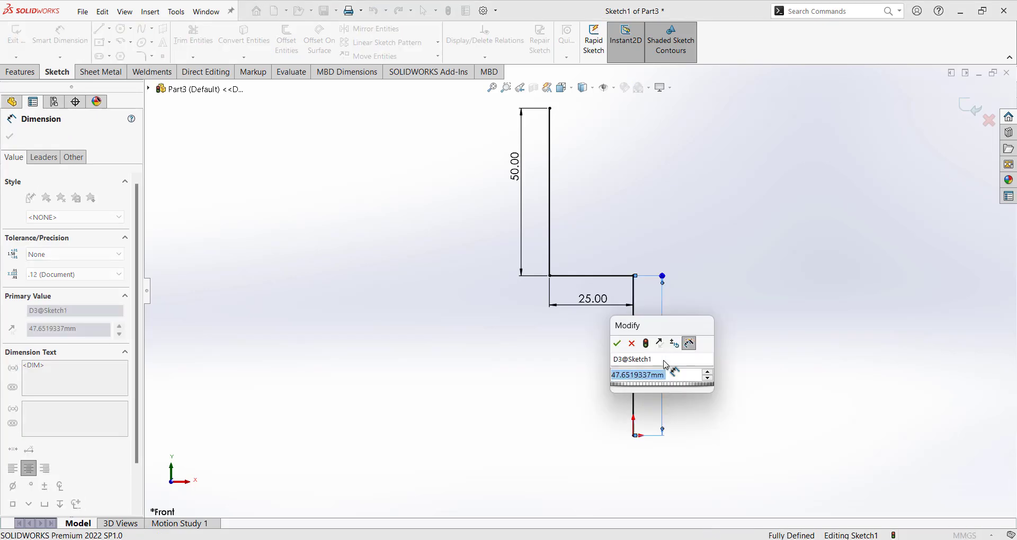
{"action": "type", "text": "35"}
{"action": "key", "text": "Return"}
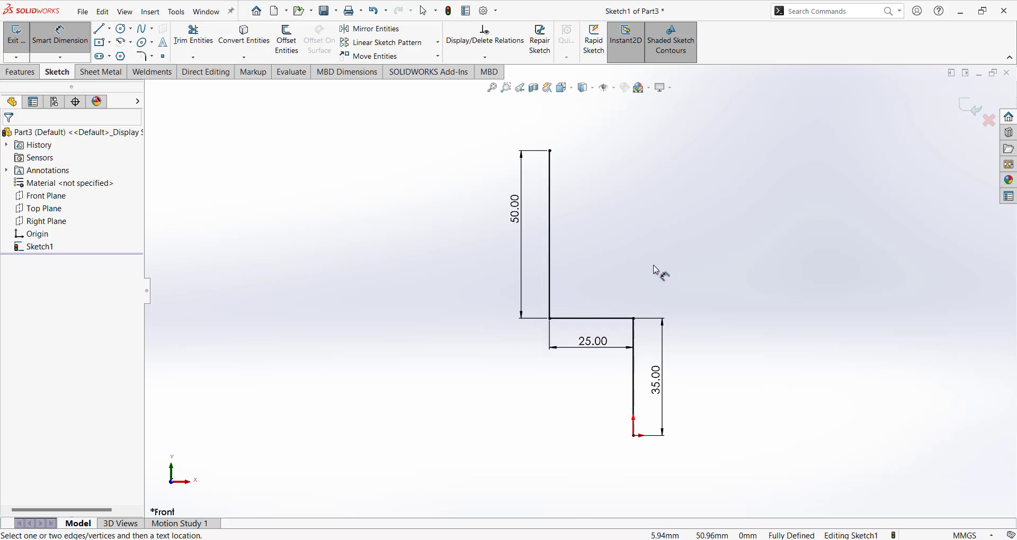
{"action": "left_click", "coordinate": [969, 109]}
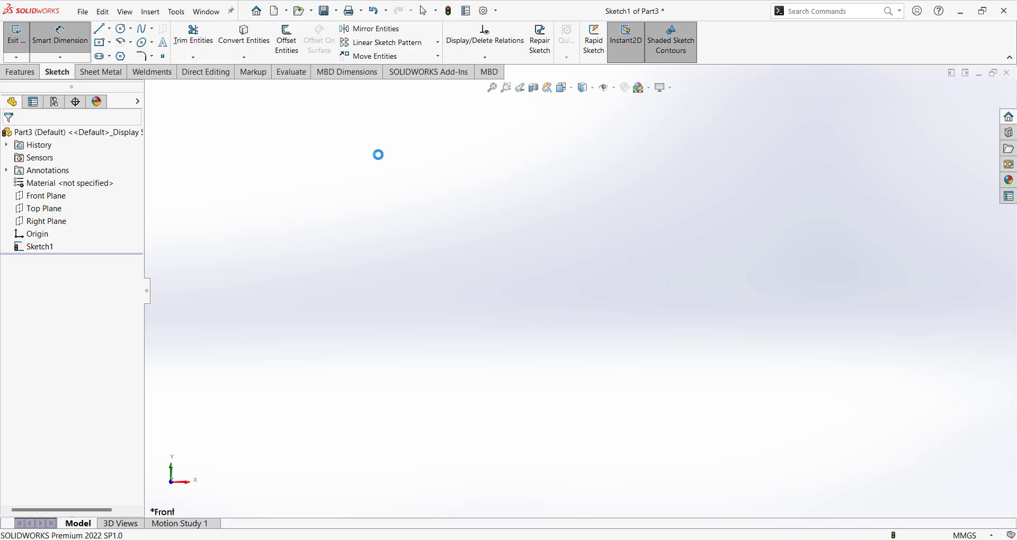
Start a sheet metal Base Flange from the stepped profile with a 50 mm depth and the Mid Plane end condition.
{"action": "left_click", "coordinate": [106, 73]}
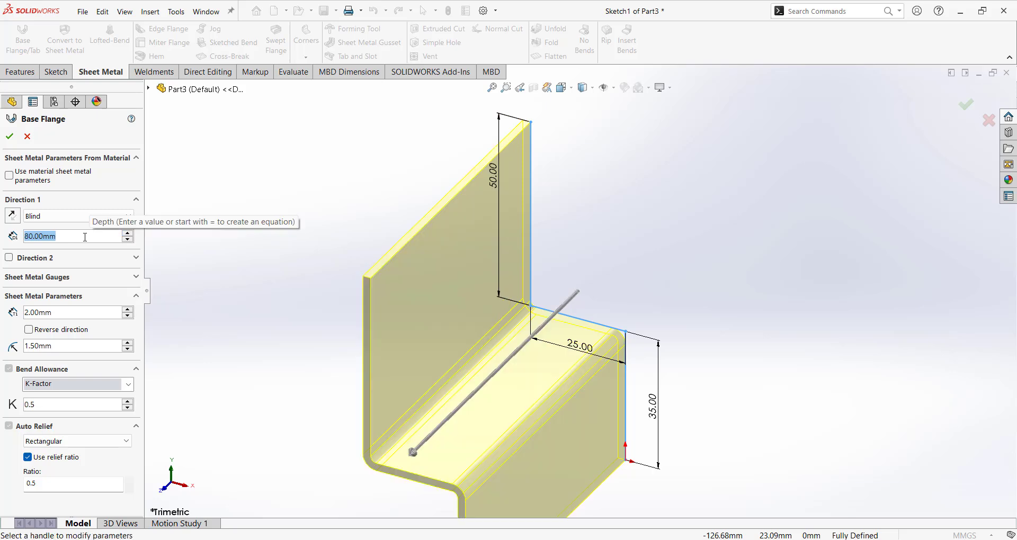
{"action": "type", "text": "50"}
{"action": "left_click", "coordinate": [74, 216]}
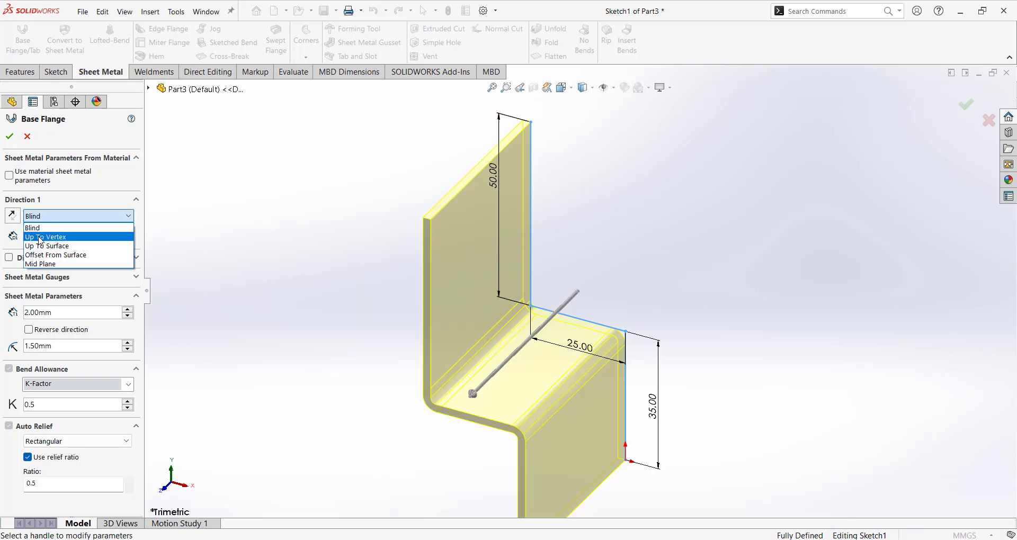
{"action": "left_click", "coordinate": [37, 264]}
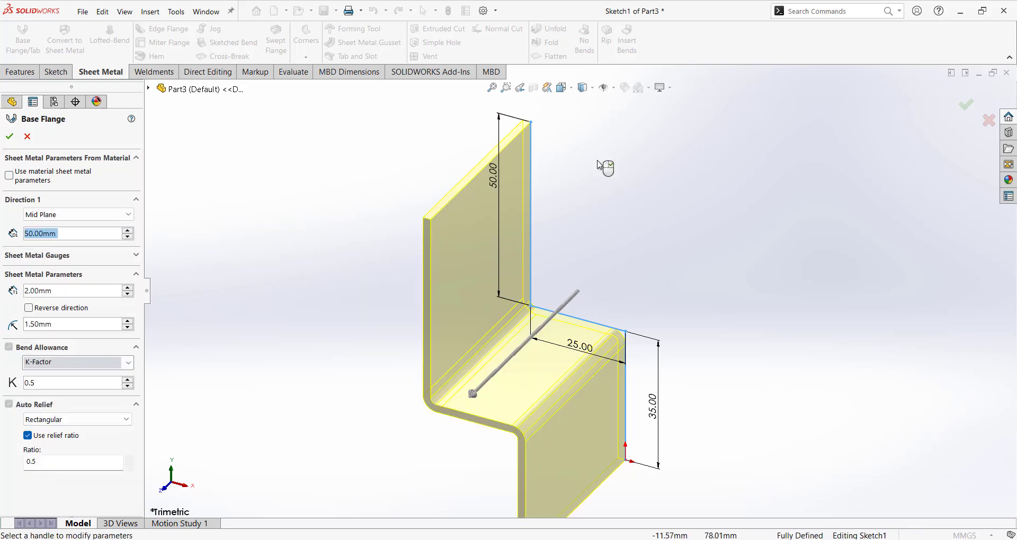
Reverse the base flange's thickness direction and set the sheet thickness to 1.5 mm.
{"action": "middle_click_drag", "start_coordinate": [606, 164], "coordinate": [788, 263]}
{"action": "scroll", "coordinate": [627, 183], "scroll_direction": "down", "scroll_amount": 3}
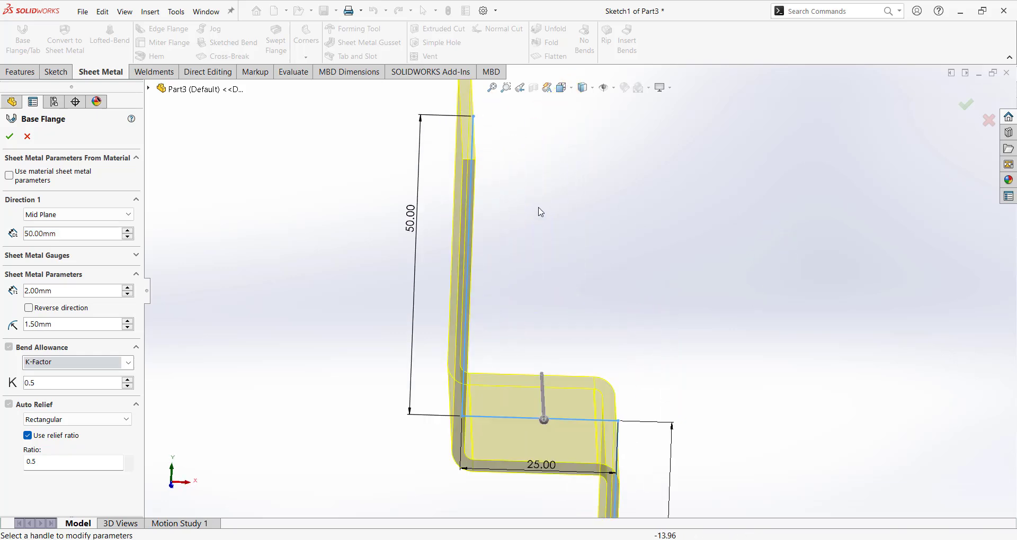
{"action": "middle_click_drag", "start_coordinate": [512, 185], "coordinate": [499, 159]}
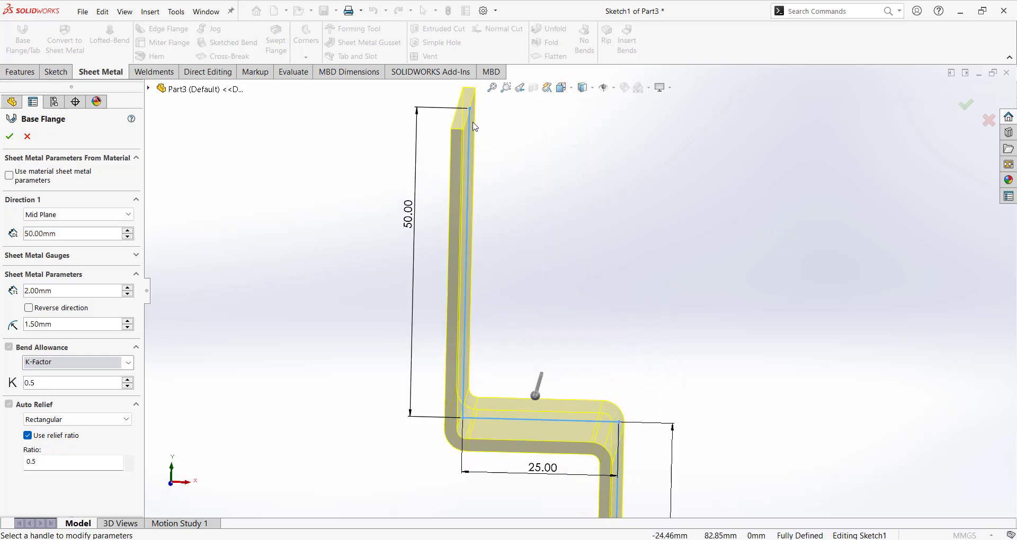
{"action": "left_click", "coordinate": [30, 309]}
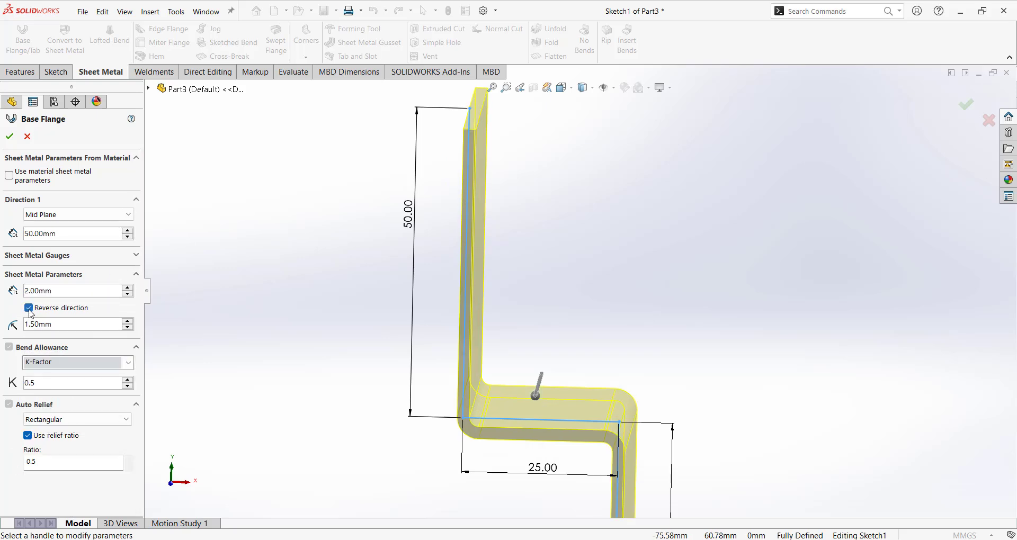
{"action": "double_click", "coordinate": [57, 293]}
{"action": "type", "text": "1.5"}
{"action": "key", "text": "Return"}
Inspect the stepped base flange preview from several angles and create the flange.
{"action": "mouse_move", "coordinate": [588, 246]}
{"action": "middle_mouse_down"}
{"action": "mouse_move", "coordinate": [606, 254]}
{"action": "mouse_move", "coordinate": [617, 313]}
{"action": "middle_mouse_up"}
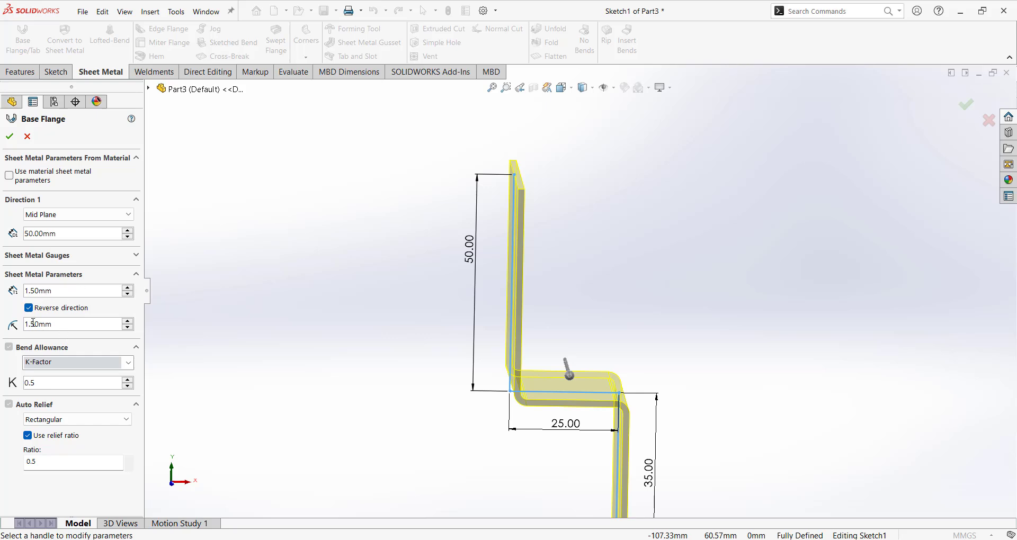
{"action": "middle_click_drag", "start_coordinate": [662, 400], "coordinate": [505, 381]}
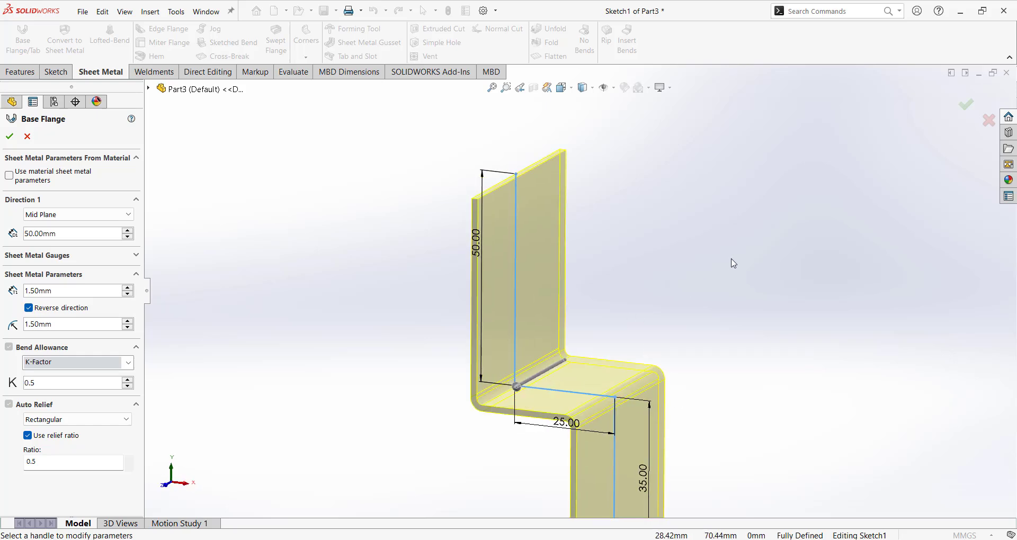
{"action": "middle_click_drag", "start_coordinate": [881, 325], "coordinate": [279, 372]}
{"action": "scroll", "coordinate": [283, 378], "scroll_direction": "up", "scroll_amount": 1}
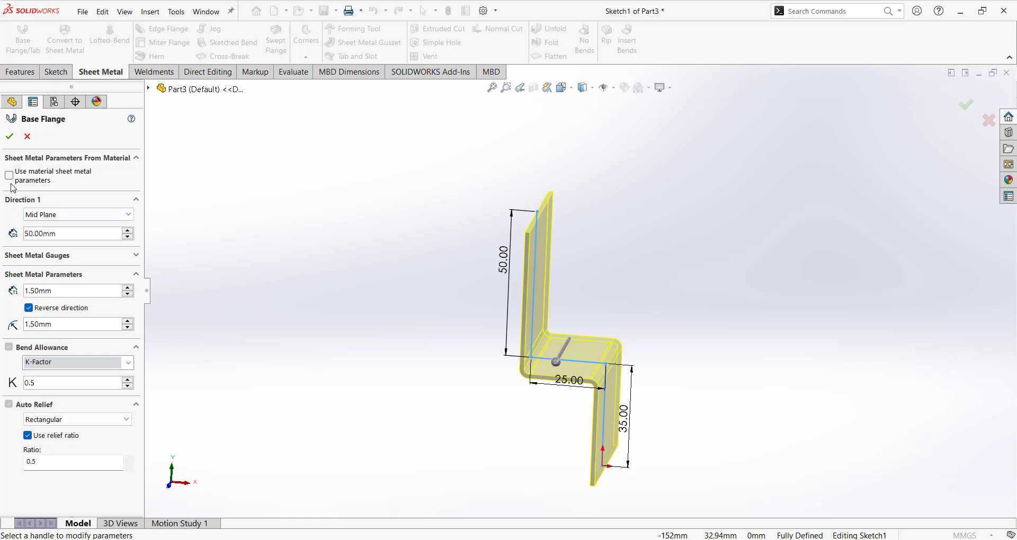
{"action": "left_click", "coordinate": [10, 138]}
{"action": "mouse_move", "coordinate": [647, 351]}
{"action": "middle_mouse_down"}
{"action": "mouse_move", "coordinate": [683, 375]}
{"action": "mouse_move", "coordinate": [636, 328]}
{"action": "mouse_move", "coordinate": [634, 297]}
{"action": "mouse_move", "coordinate": [636, 343]}
{"action": "mouse_move", "coordinate": [651, 318]}
{"action": "mouse_move", "coordinate": [607, 301]}
{"action": "middle_mouse_up"}
{"action": "middle_click_drag", "start_coordinate": [736, 276], "coordinate": [731, 296]}
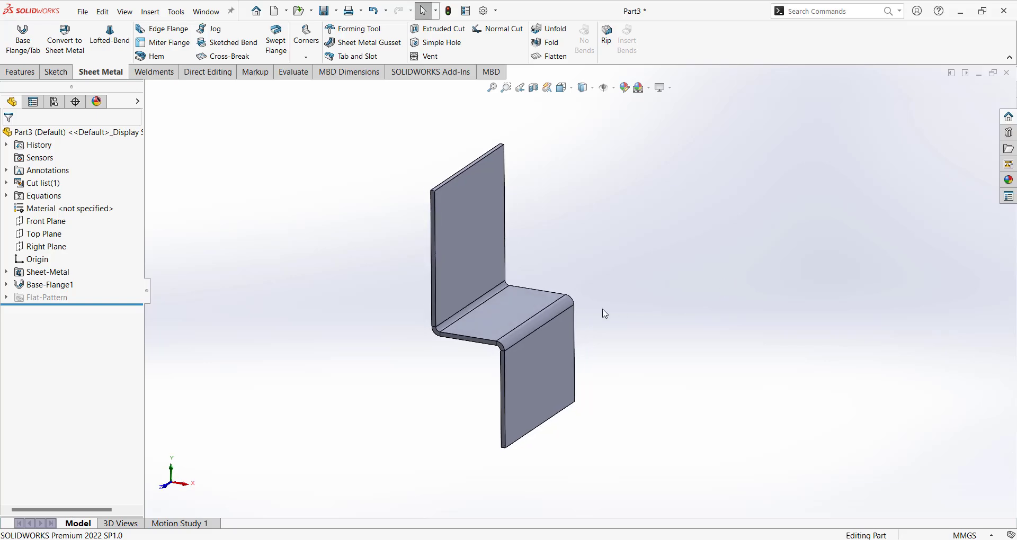
Undo the base flange and its stepped profile, and start a new sketch on the Front Plane.
{"action": "key", "text": "ctrl+z"}
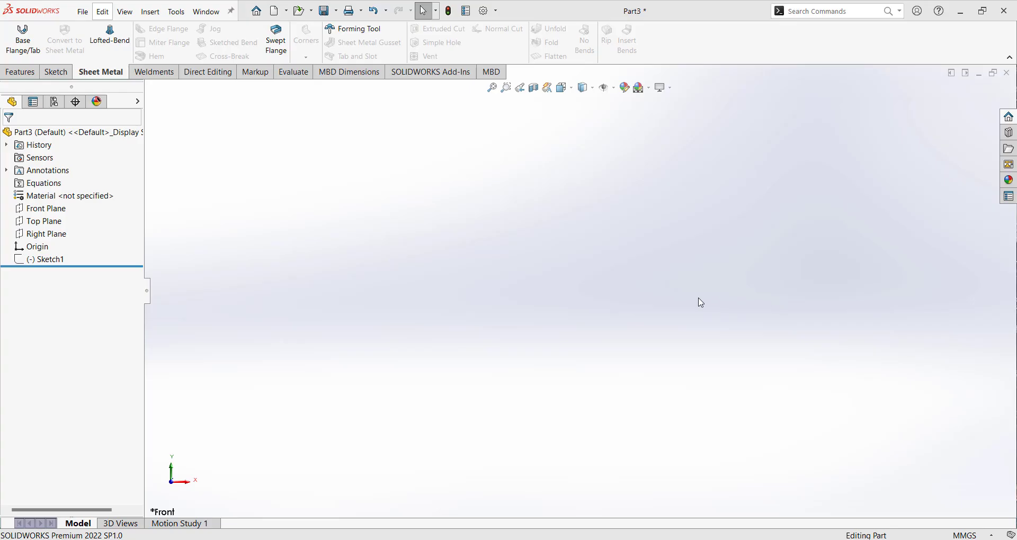
{"action": "left_click", "coordinate": [46, 208]}
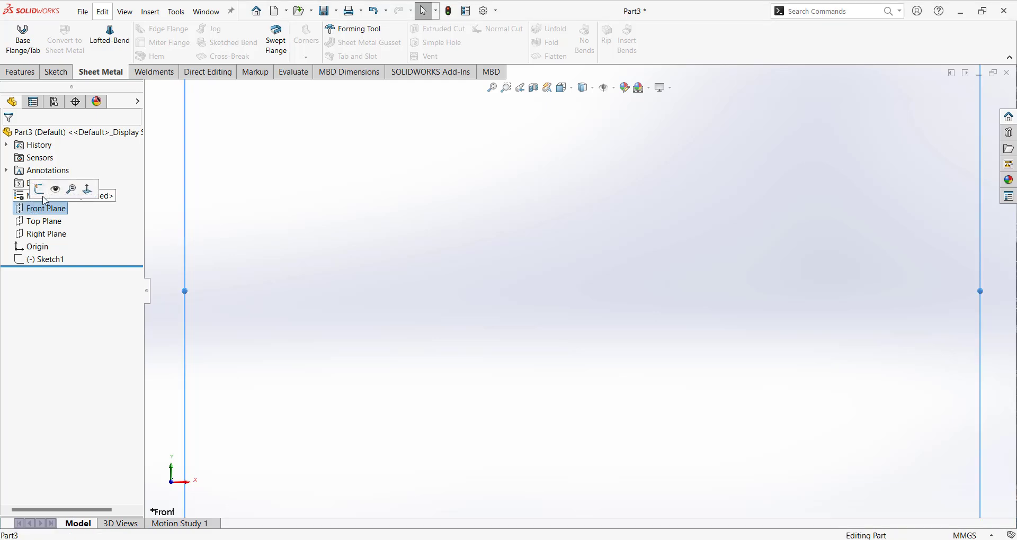
{"action": "left_click", "coordinate": [40, 189]}
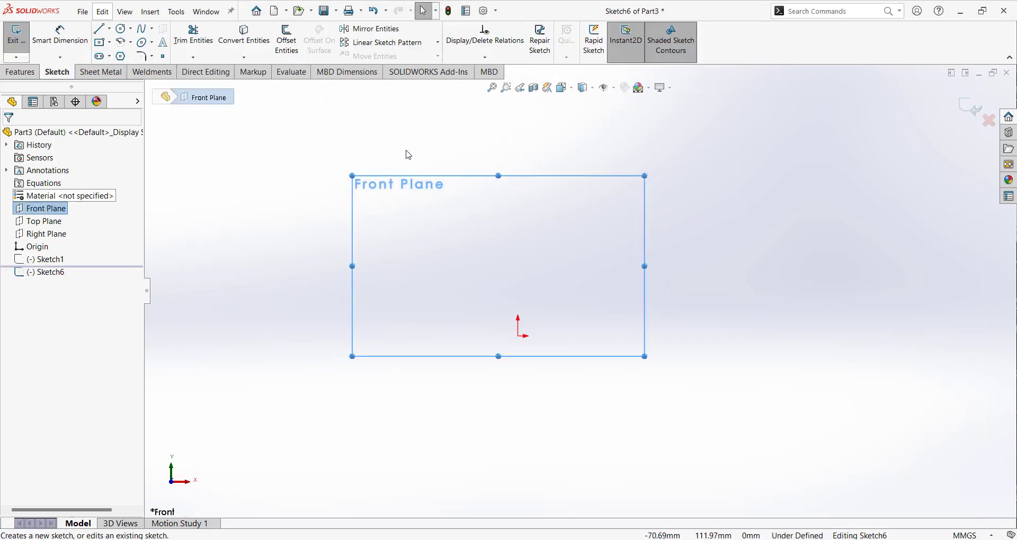
{"action": "left_click", "coordinate": [424, 153]}
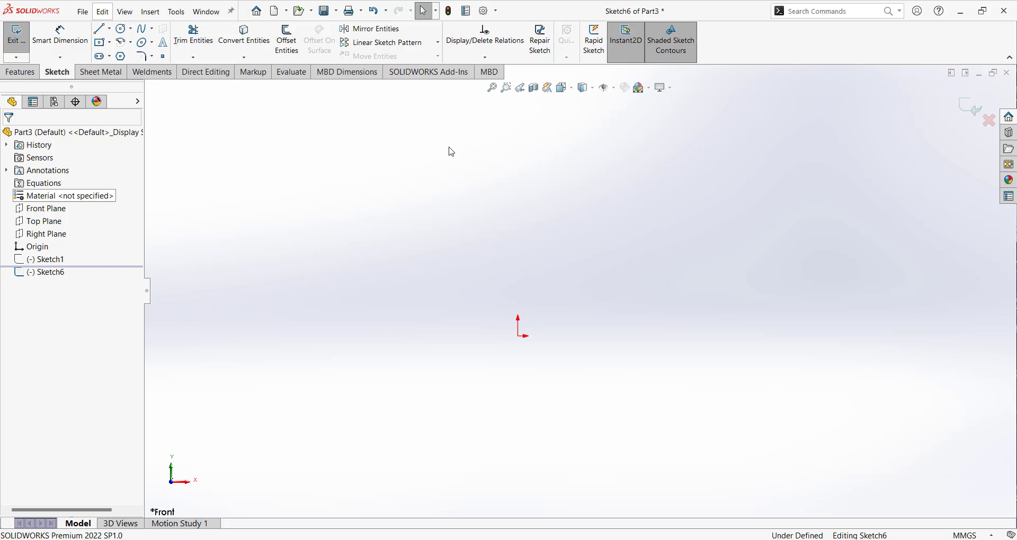
{"action": "left_click", "coordinate": [109, 30]}
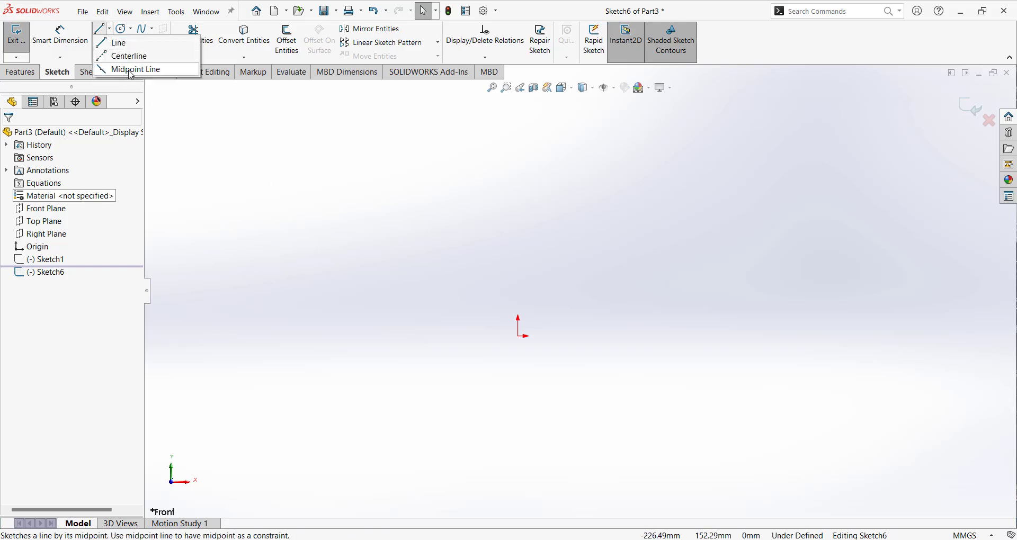
{"action": "left_click", "coordinate": [131, 69]}
{"action": "left_click", "coordinate": [520, 325]}
{"action": "left_click", "coordinate": [568, 344]}
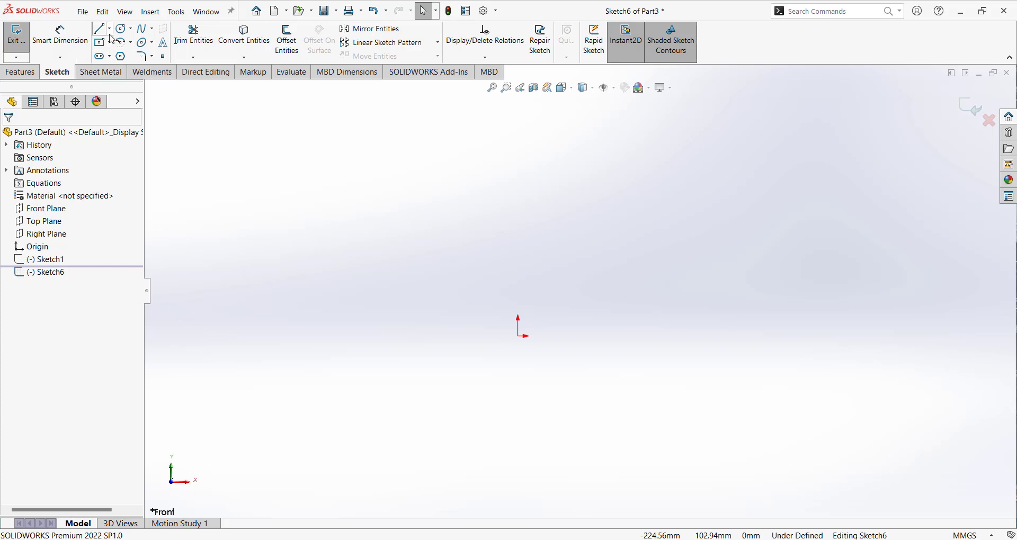
Sketch a slightly sloped midpoint line about 419 mm long, centred on the origin.
{"action": "left_click", "coordinate": [110, 29]}
{"action": "left_click", "coordinate": [130, 69]}
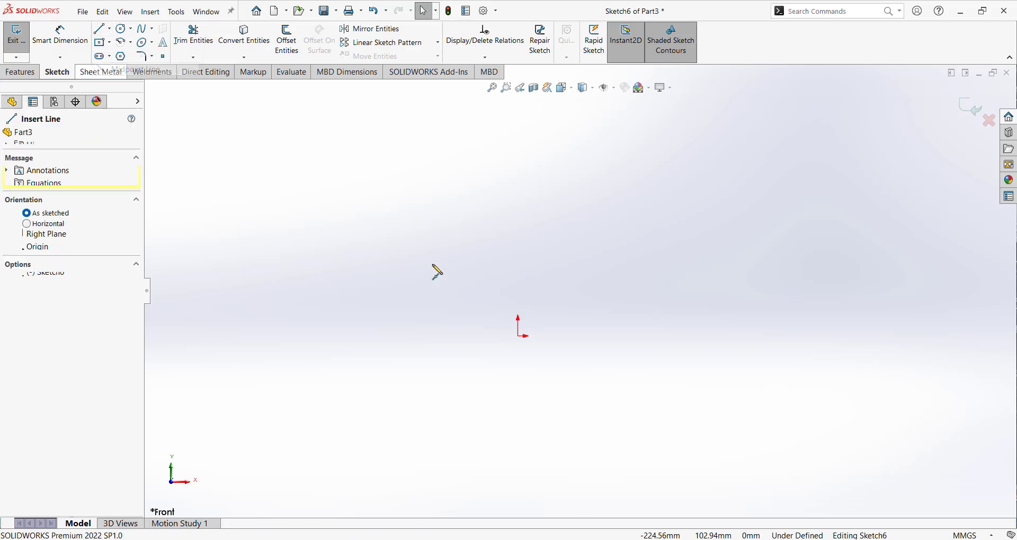
{"action": "left_click", "coordinate": [519, 337]}
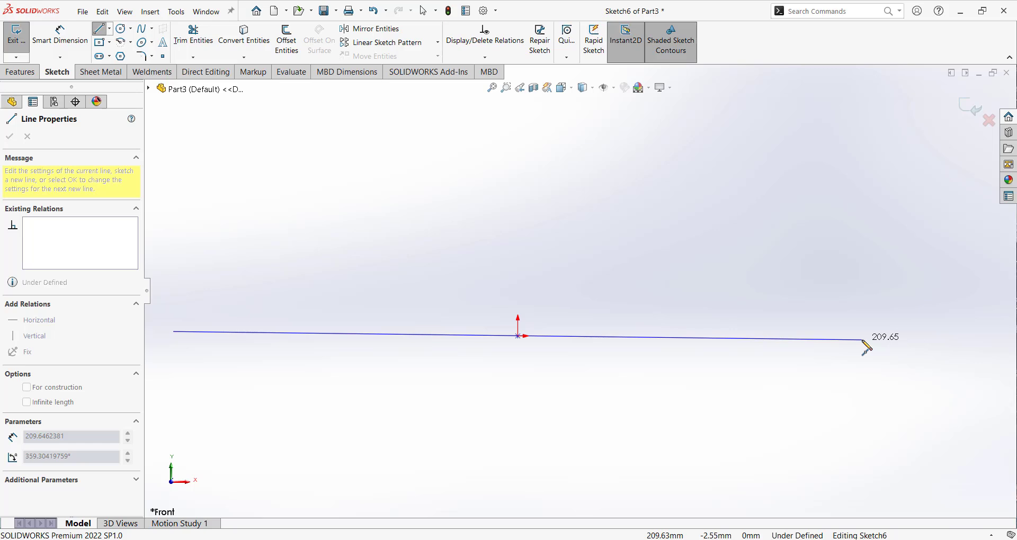
{"action": "left_click", "coordinate": [867, 348]}
{"action": "key", "text": "Escape"}
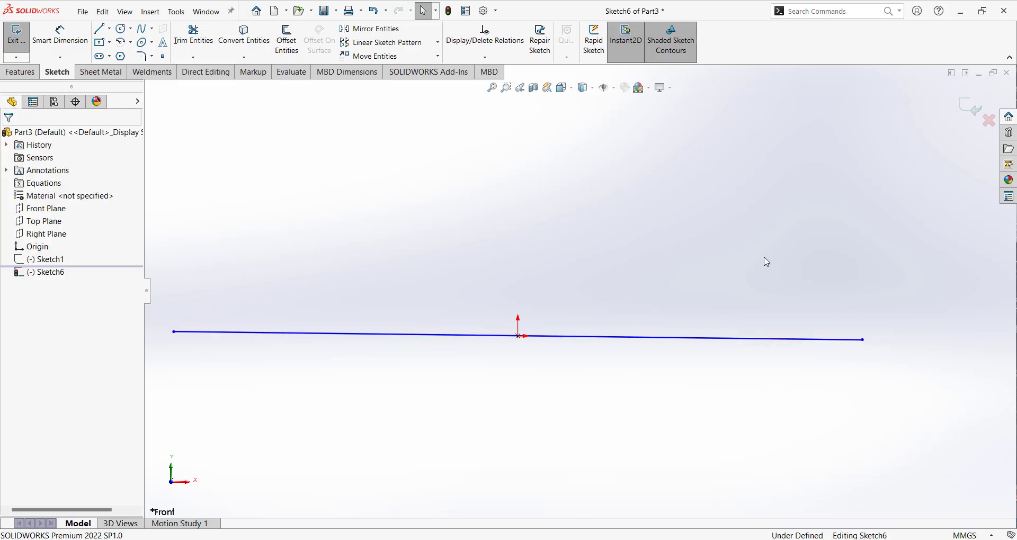
Add a horizontal relation to the midpoint line.
{"action": "left_click", "coordinate": [699, 340]}
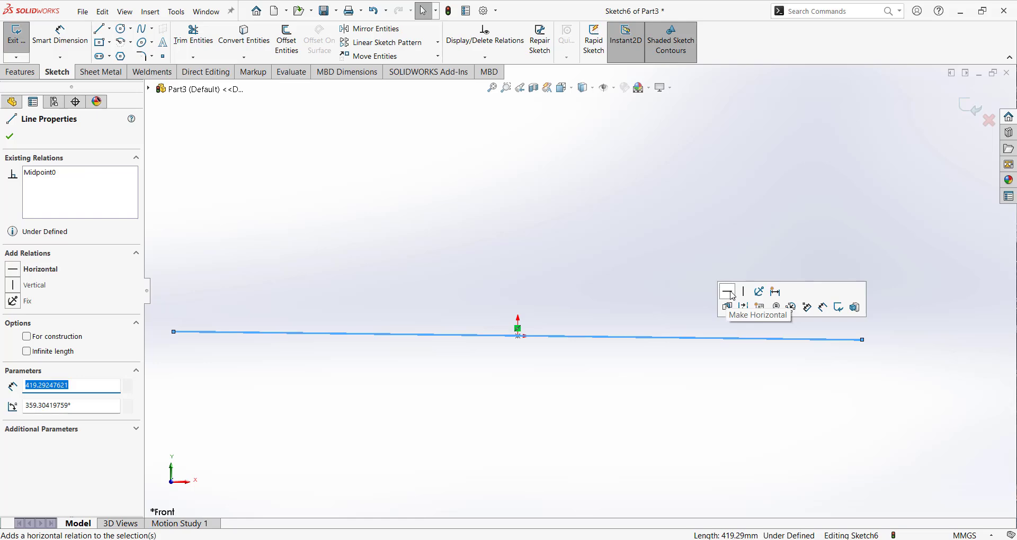
{"action": "left_click", "coordinate": [733, 296]}
{"action": "key", "text": "Escape"}
Dimension the horizontal line's length to 300 mm.
{"action": "key", "text": "d"}
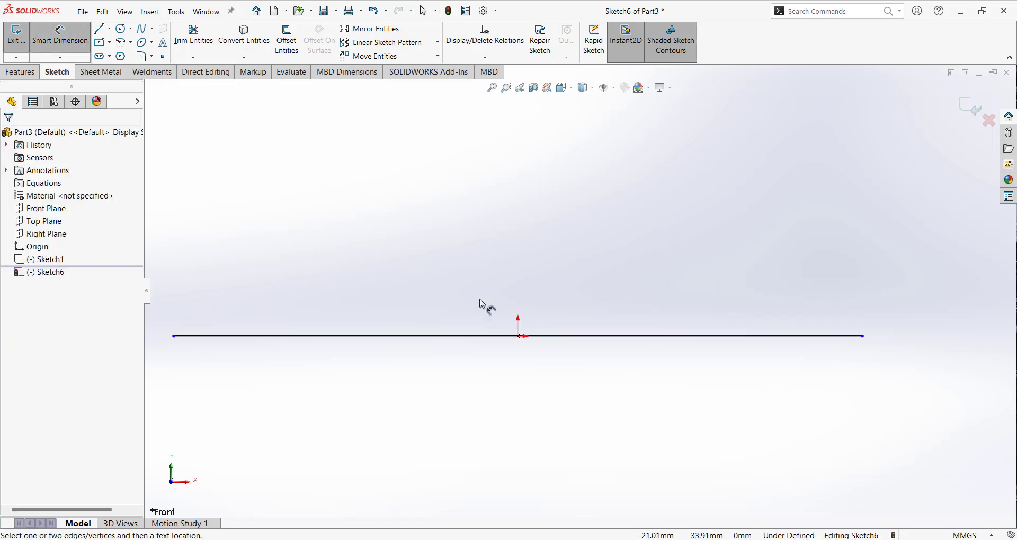
{"action": "left_click", "coordinate": [470, 337]}
{"action": "left_click", "coordinate": [465, 392]}
{"action": "type", "text": "3"}
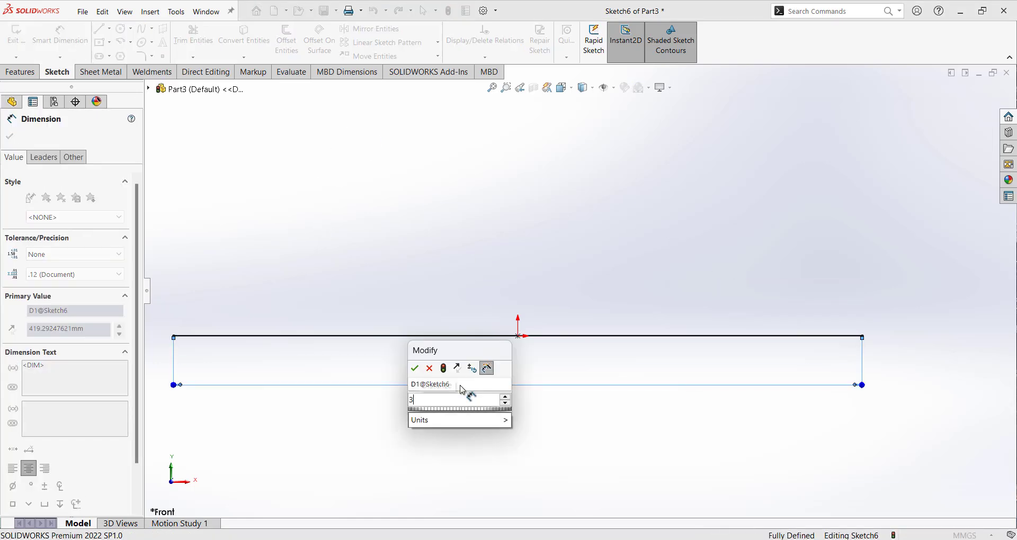
{"action": "type", "text": "00"}
{"action": "key", "text": "Return"}
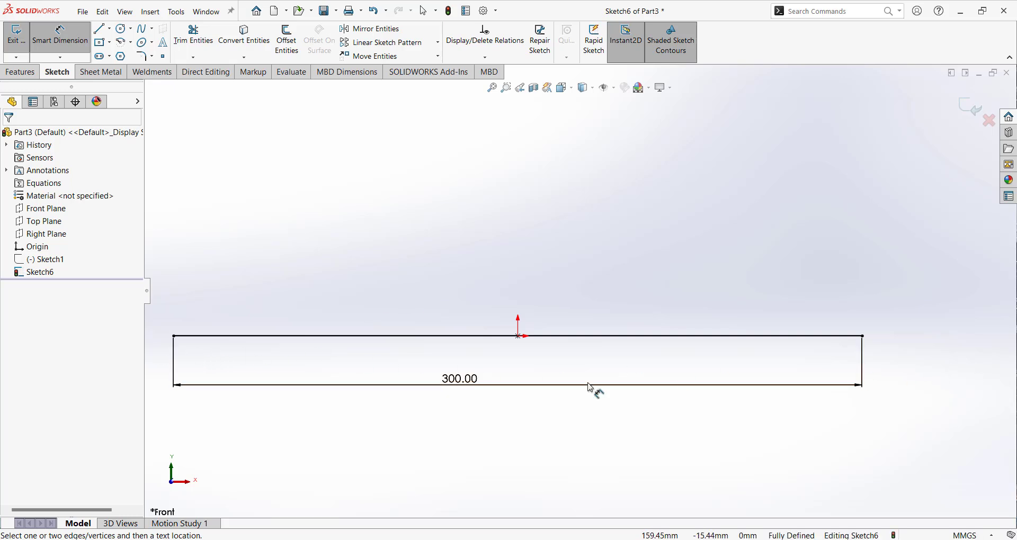
Start a Base Flange from the 300 mm line with a 150 mm depth and the Mid Plane end condition.
{"action": "key", "text": "f"}
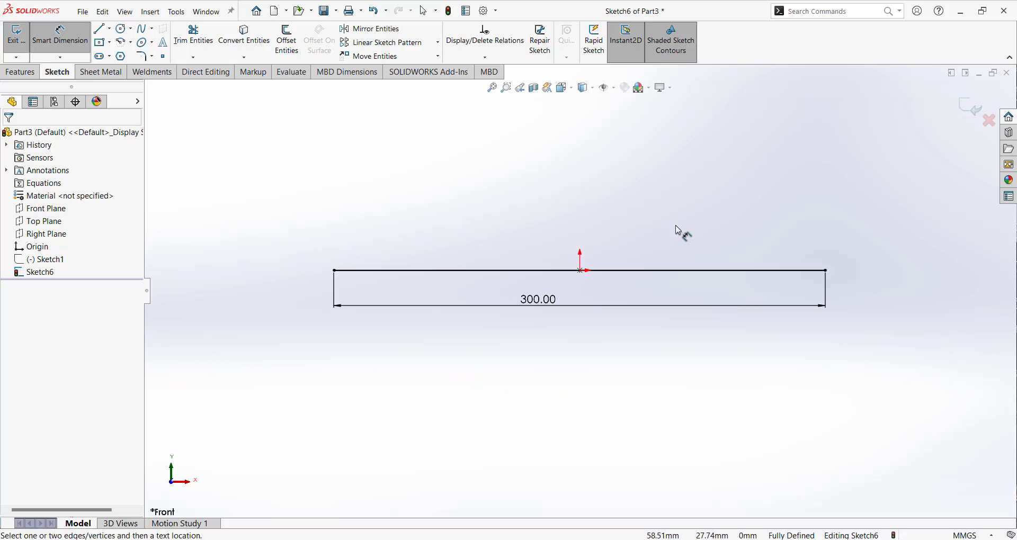
{"action": "scroll", "coordinate": [679, 231], "scroll_direction": "down", "scroll_amount": 1}
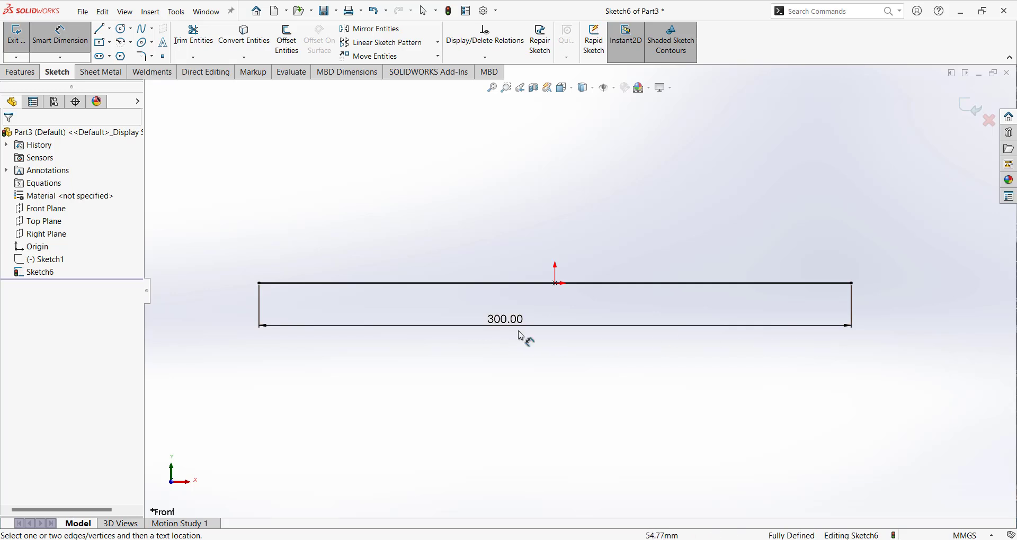
{"action": "left_click", "coordinate": [100, 72]}
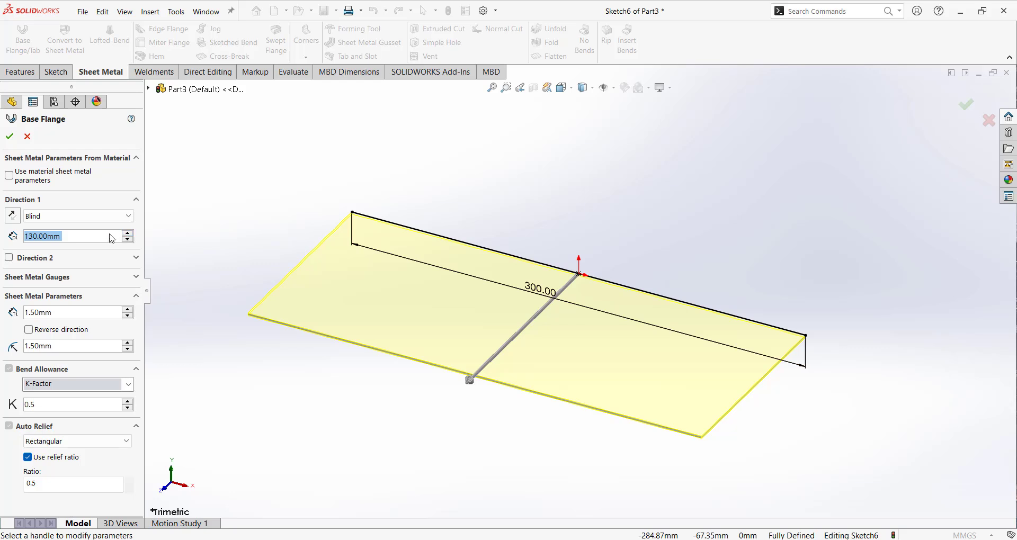
{"action": "left_click", "coordinate": [85, 238]}
{"action": "double_click", "coordinate": [85, 237]}
{"action": "type", "text": "15"}
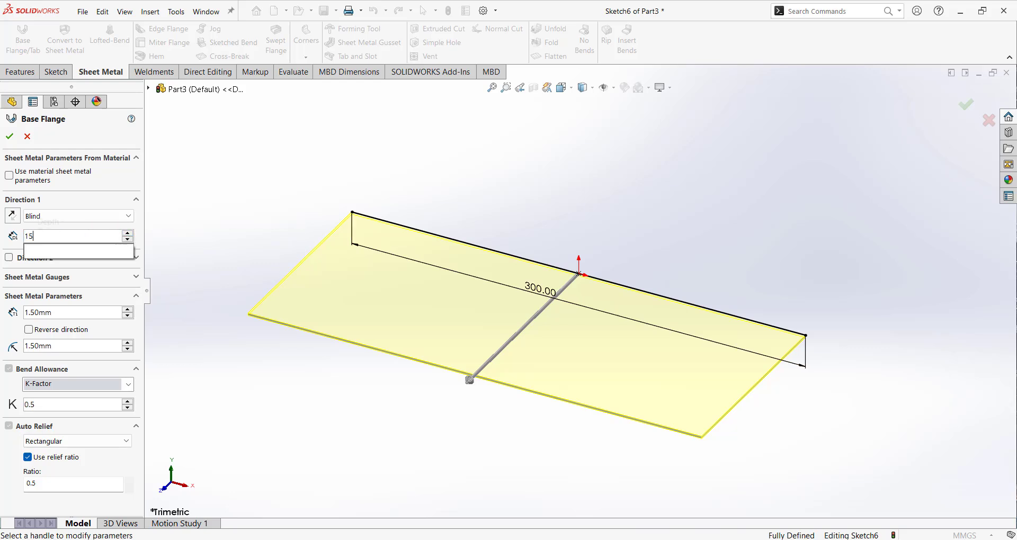
{"action": "left_click", "coordinate": [53, 216]}
{"action": "left_click", "coordinate": [48, 264]}
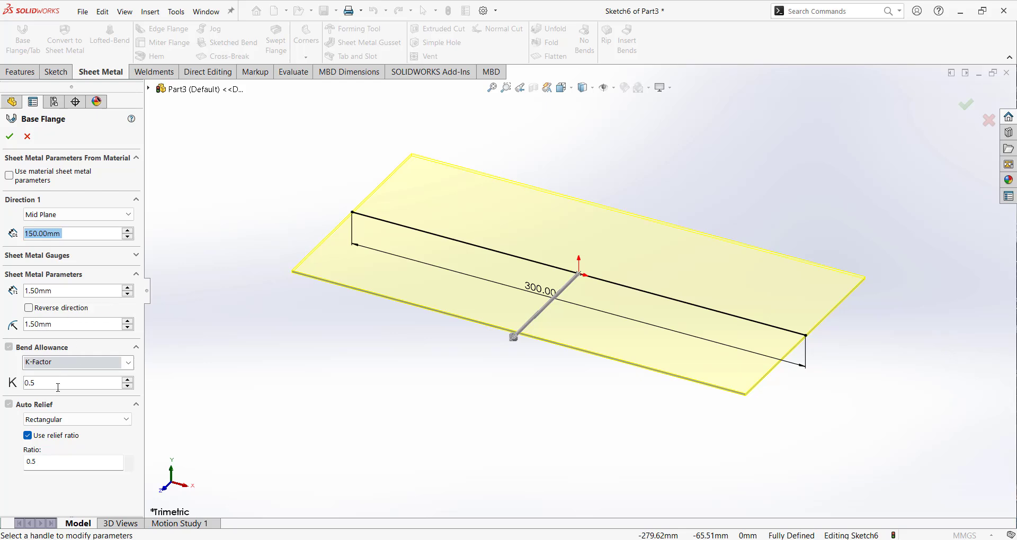
Accept the Base Flange with 150 mm depth and 1.5 mm thickness, and inspect the plate's edge.
{"action": "left_click", "coordinate": [9, 136]}
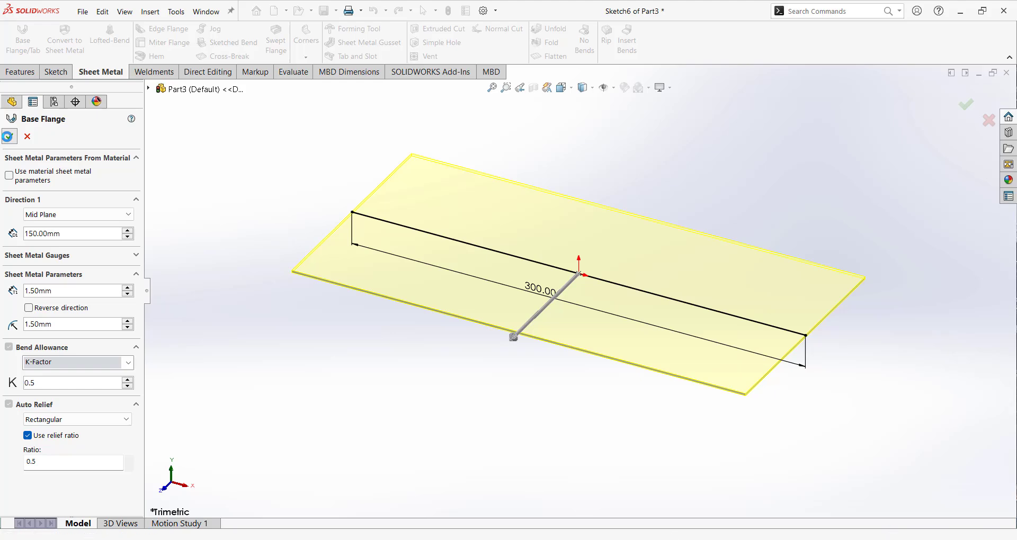
{"action": "scroll", "coordinate": [604, 318], "scroll_direction": "up", "scroll_amount": 1}
{"action": "middle_click_drag", "start_coordinate": [600, 330], "coordinate": [606, 311]}
{"action": "scroll", "coordinate": [715, 345], "scroll_direction": "down", "scroll_amount": 3}
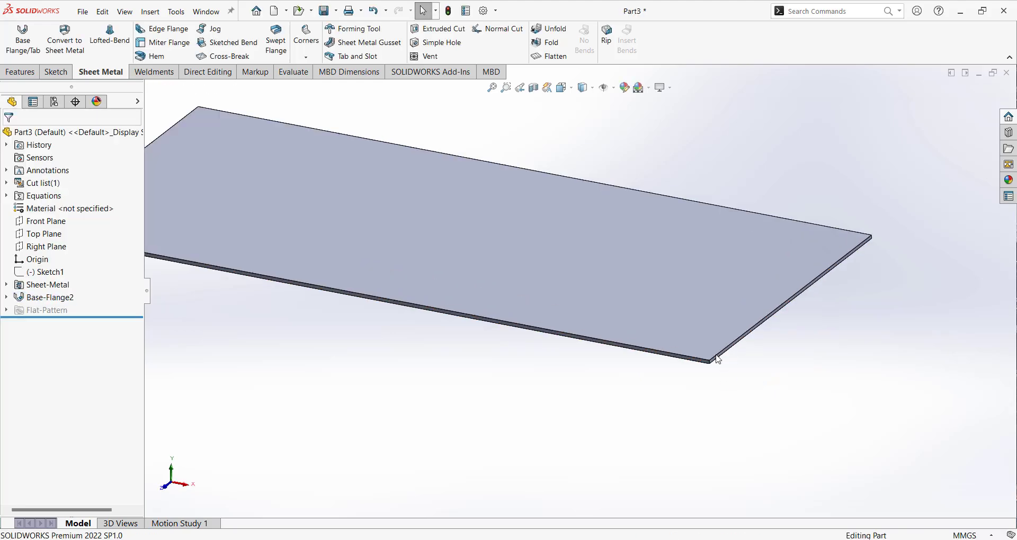
Edit the base flange to reverse its material thickness direction to the other side of the sketch line.
{"action": "left_click", "coordinate": [61, 300]}
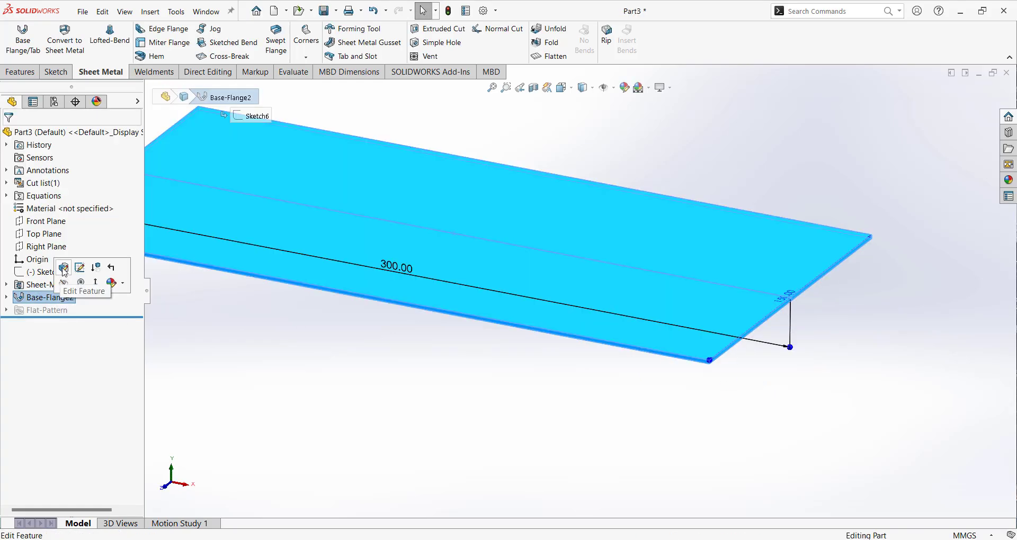
{"action": "left_click", "coordinate": [65, 269]}
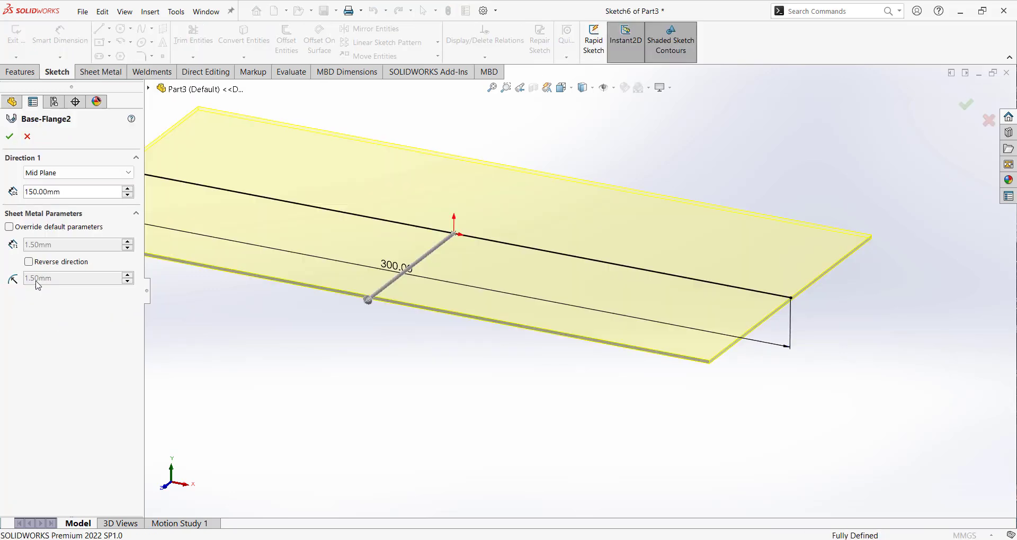
{"action": "left_click", "coordinate": [29, 262]}
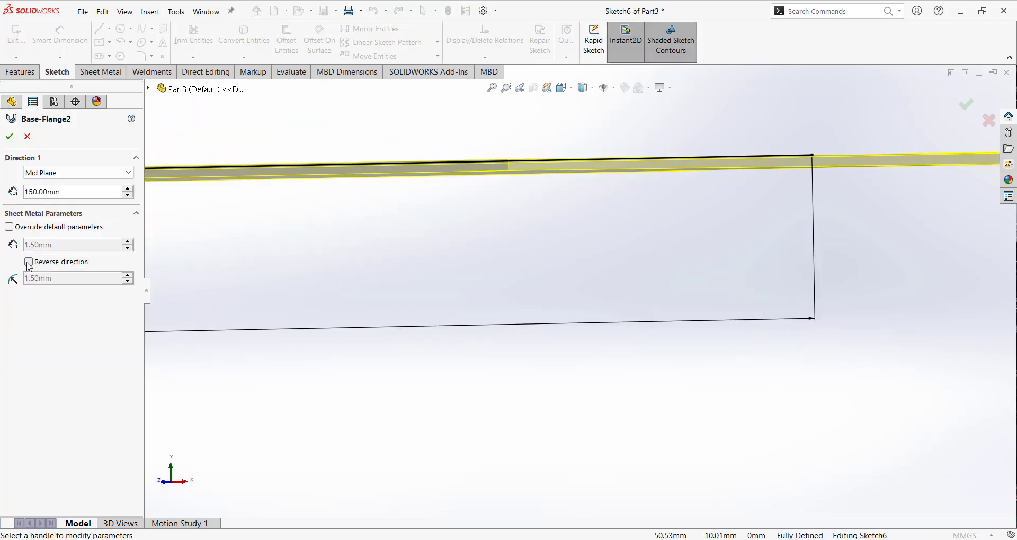
{"action": "left_click", "coordinate": [10, 136]}
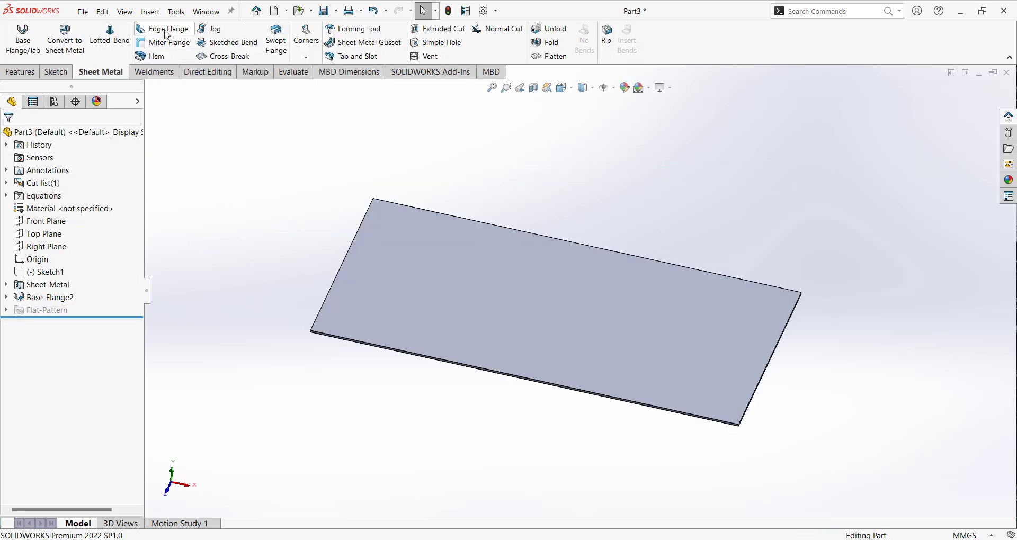
Start an Edge Flange on the plate's upper short edge at the negative X end, raised about 92 mm upward.
{"action": "left_click", "coordinate": [166, 30]}
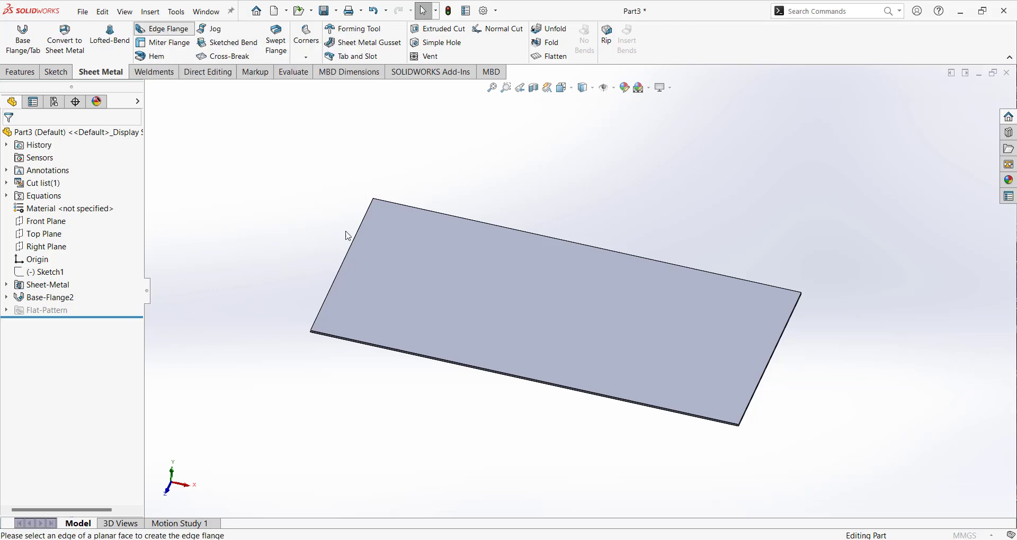
{"action": "left_click", "coordinate": [341, 265]}
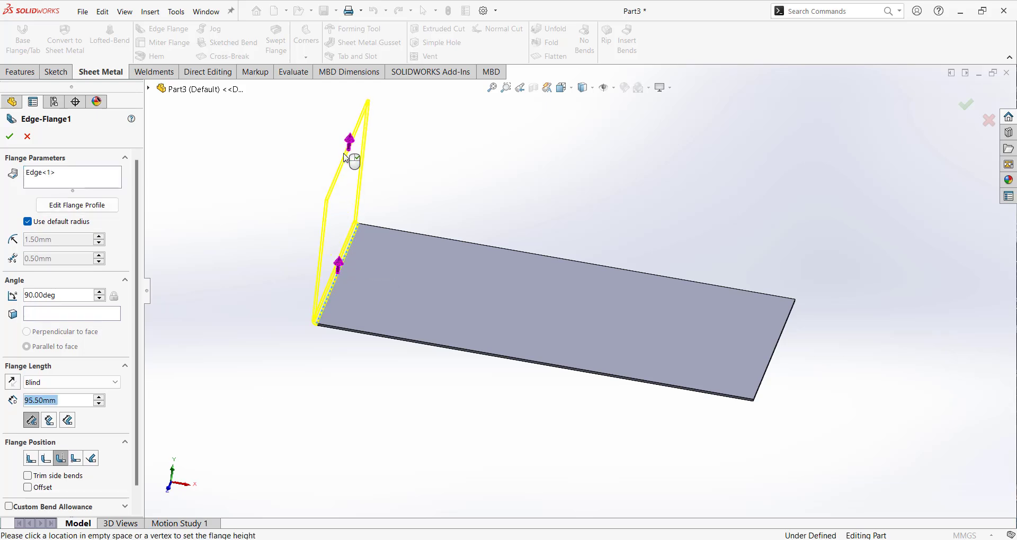
{"action": "left_click", "coordinate": [346, 156]}
{"action": "scroll", "coordinate": [396, 254], "scroll_direction": "up", "scroll_amount": 1}
{"action": "middle_click_drag", "start_coordinate": [394, 235], "coordinate": [391, 223]}
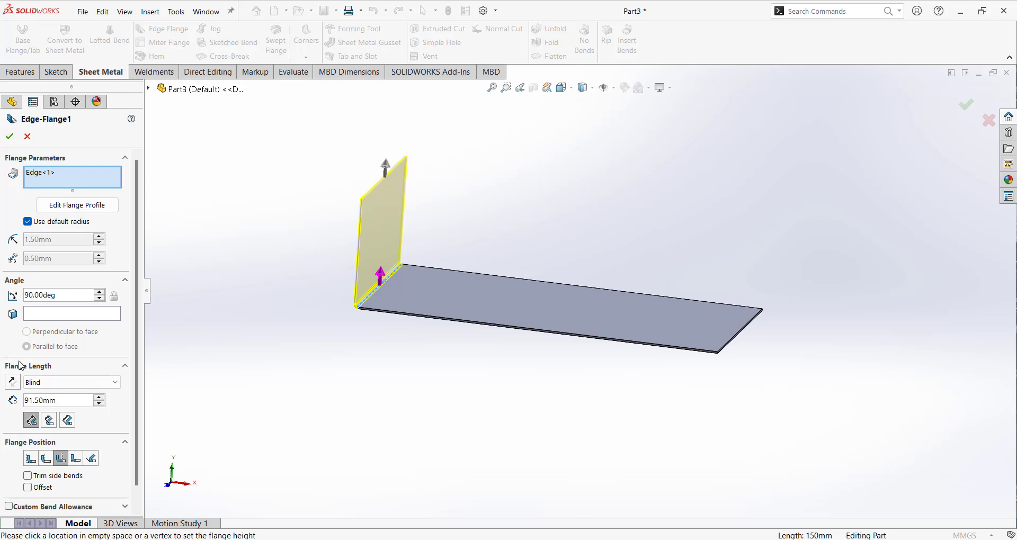
Set the edge flange's length to 80 mm, measured from the Outer Virtual Sharp.
{"action": "double_click", "coordinate": [70, 400]}
{"action": "type", "text": "80"}
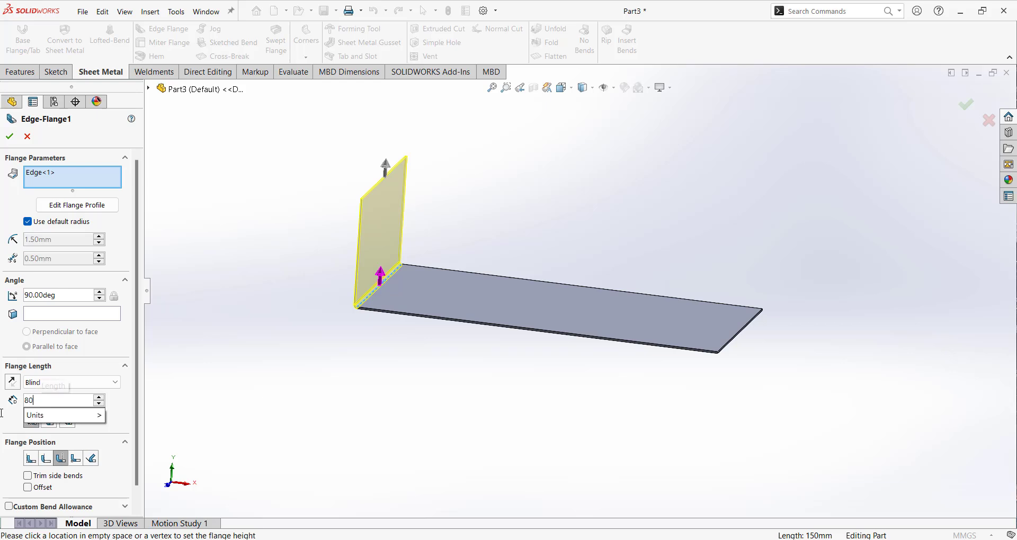
{"action": "key", "text": "Return"}
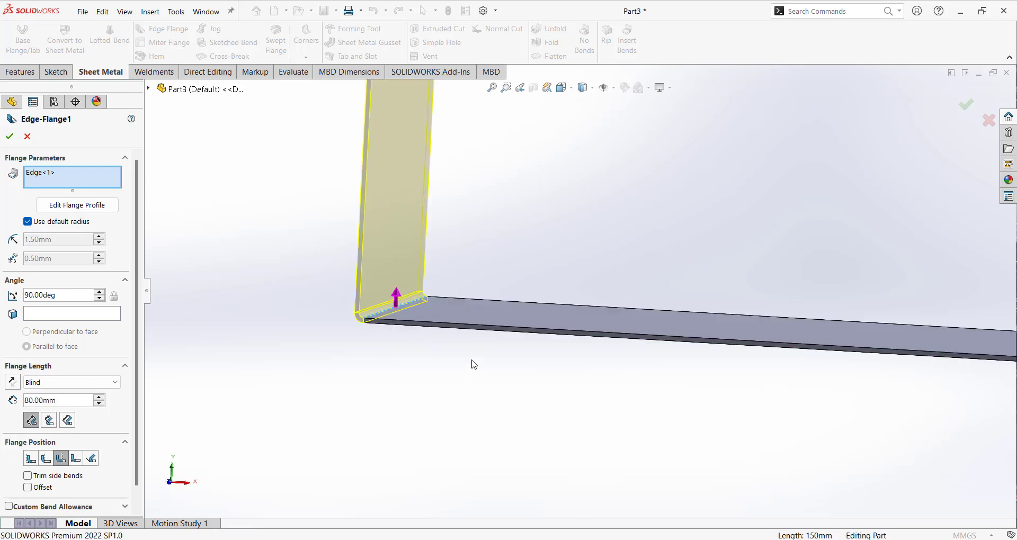
{"action": "middle_click_drag", "start_coordinate": [473, 365], "coordinate": [433, 325]}
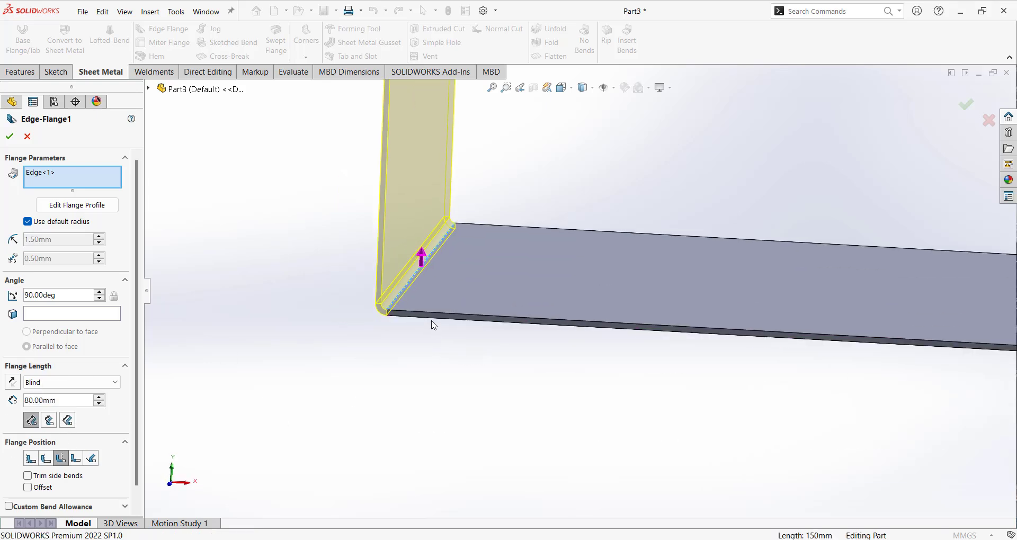
{"action": "scroll", "coordinate": [477, 324], "scroll_direction": "down", "scroll_amount": 3}
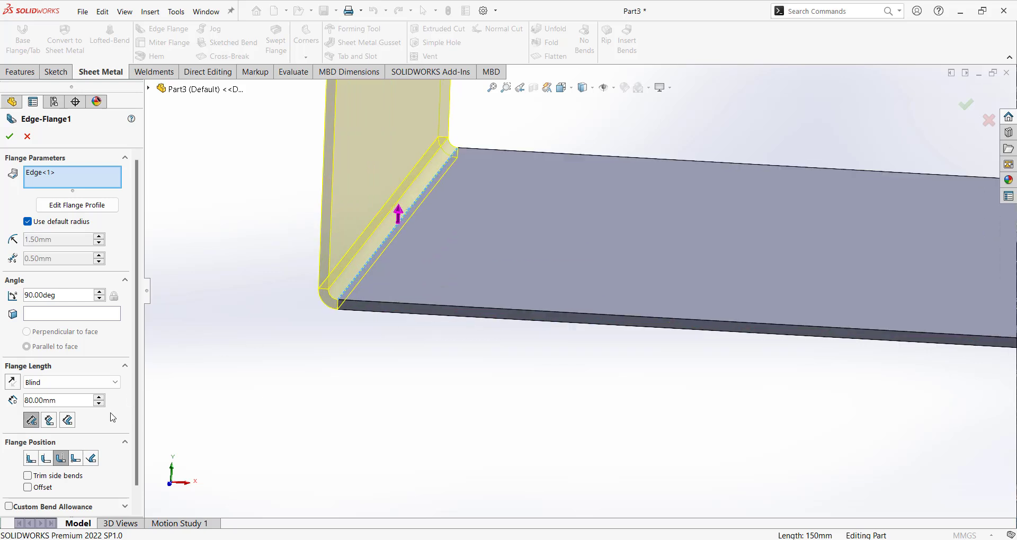
{"action": "left_click", "coordinate": [32, 421]}
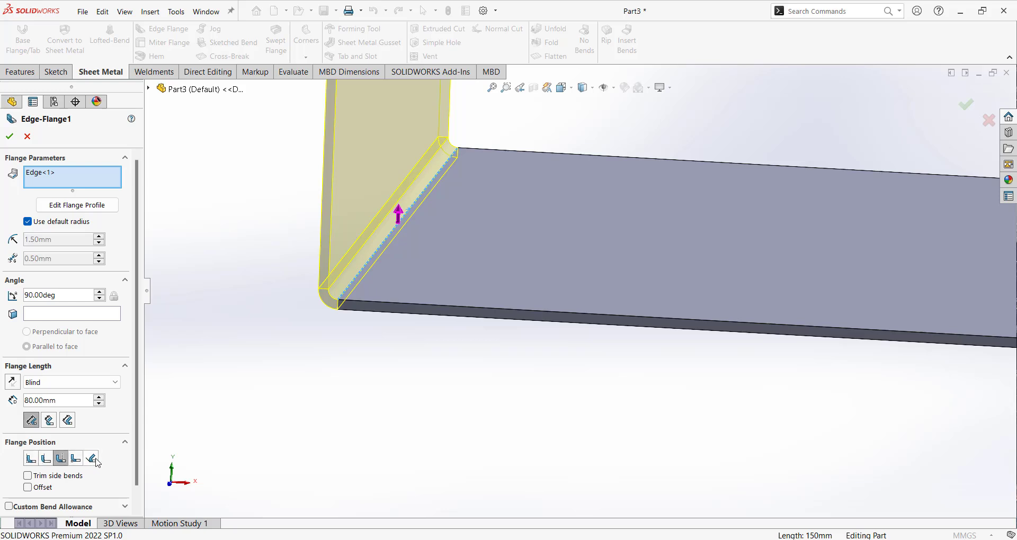
Try the flange positions Material Inside, Material Outside and Bend Outside, examining the bend preview against the plate edge.
{"action": "mouse_move", "coordinate": [392, 302]}
{"action": "middle_mouse_down"}
{"action": "mouse_move", "coordinate": [411, 265]}
{"action": "mouse_move", "coordinate": [402, 290]}
{"action": "middle_mouse_up"}
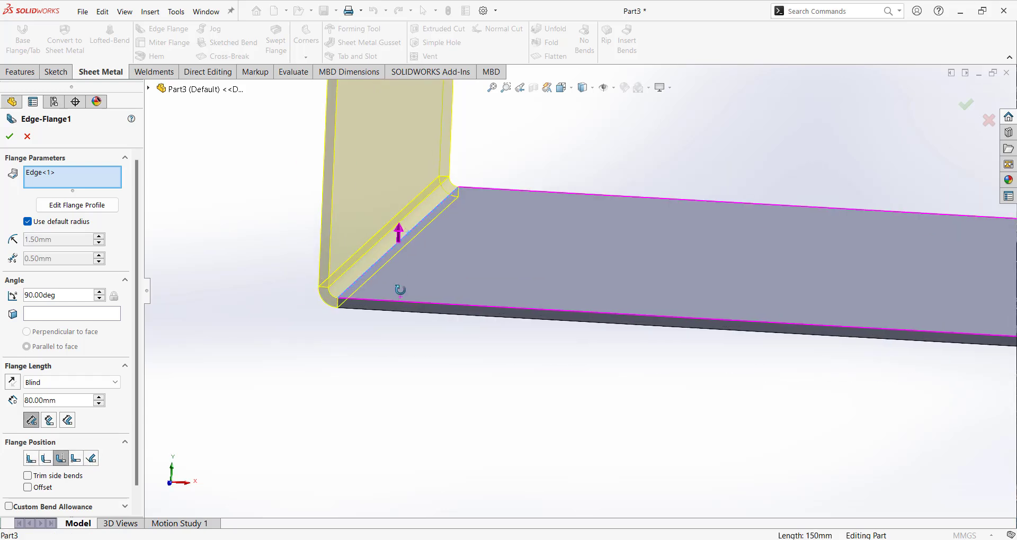
{"action": "left_click", "coordinate": [35, 458]}
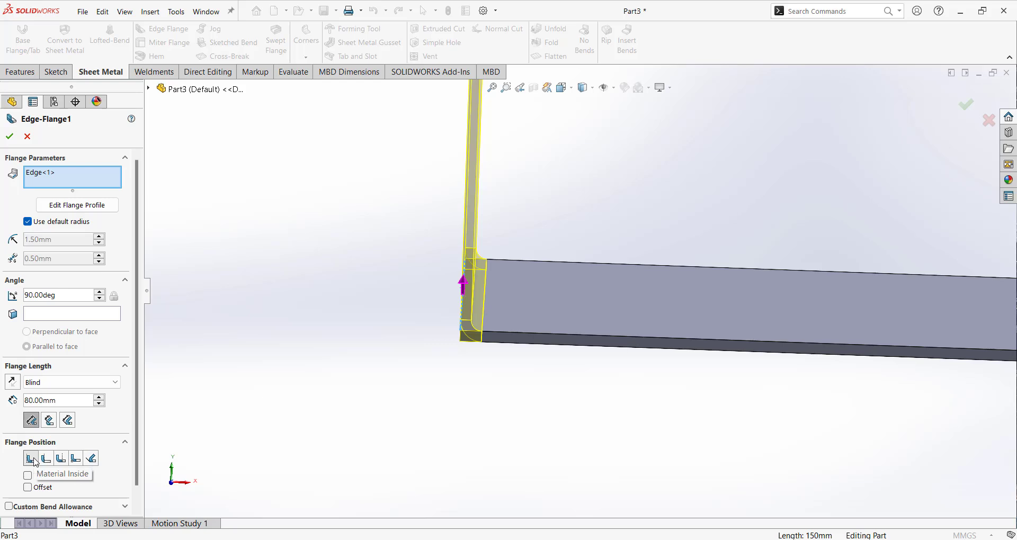
{"action": "middle_click_drag", "start_coordinate": [495, 299], "coordinate": [546, 313]}
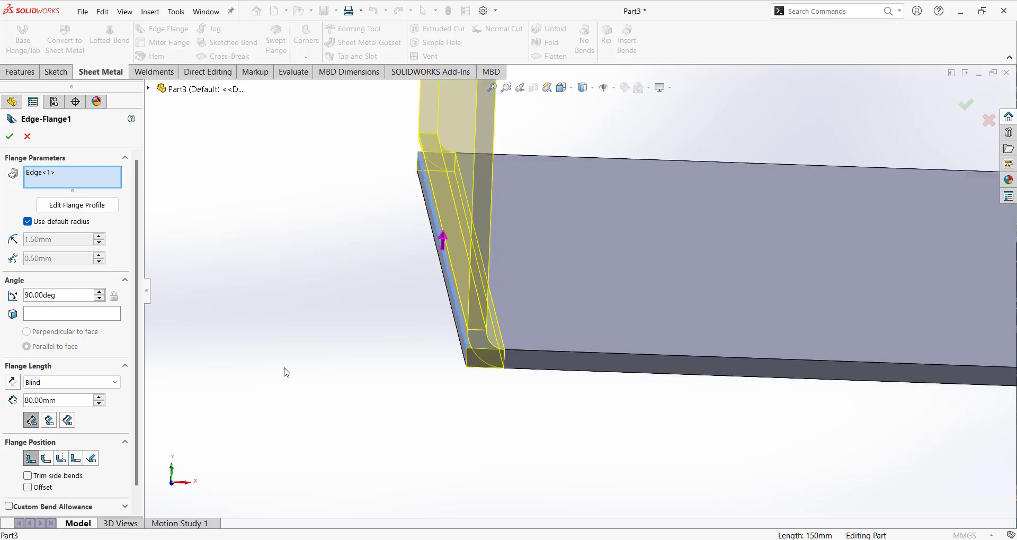
{"action": "left_click", "coordinate": [47, 459]}
{"action": "middle_click_drag", "start_coordinate": [392, 389], "coordinate": [418, 391]}
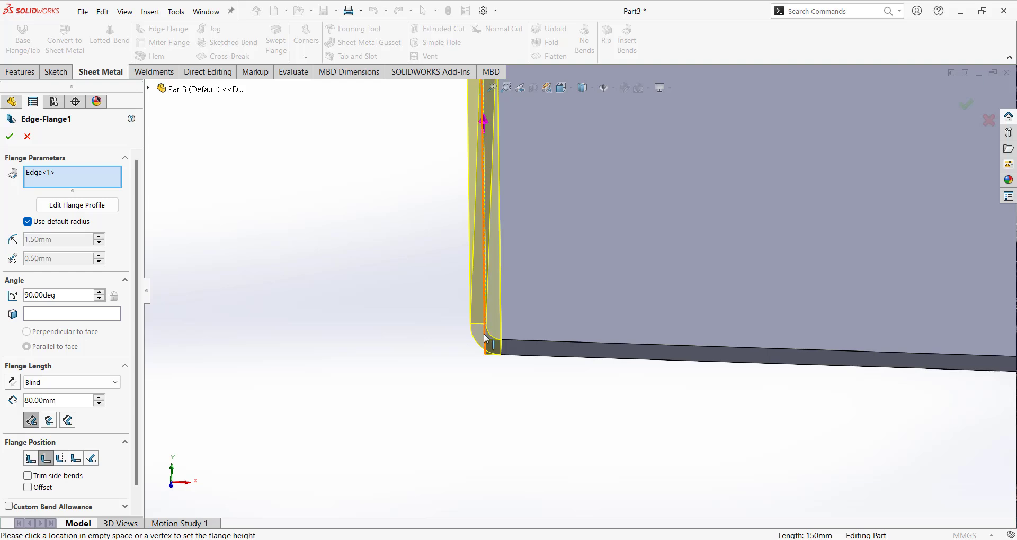
{"action": "left_click", "coordinate": [61, 460]}
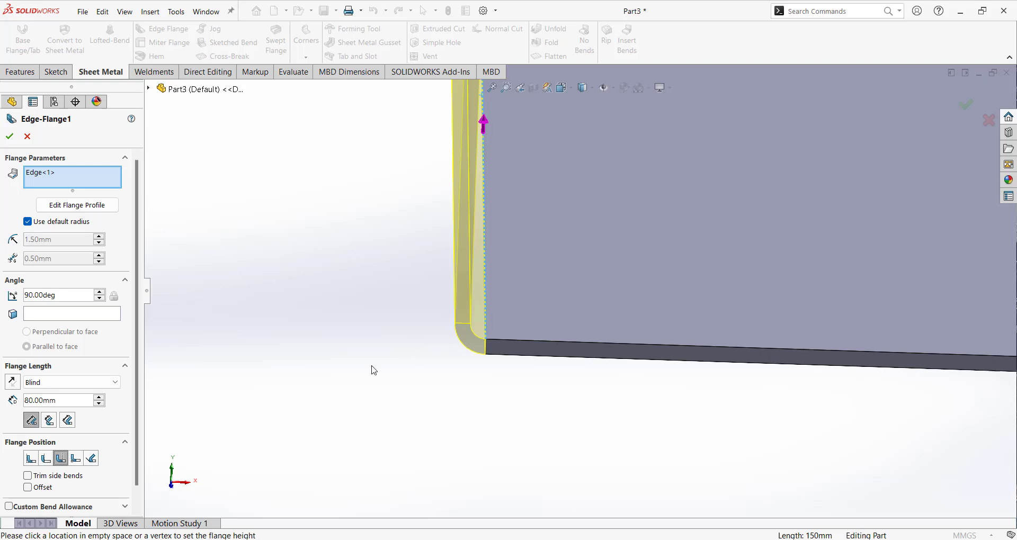
Compare the three flange positions again and set the edge flange to Material Inside.
{"action": "left_click", "coordinate": [33, 459]}
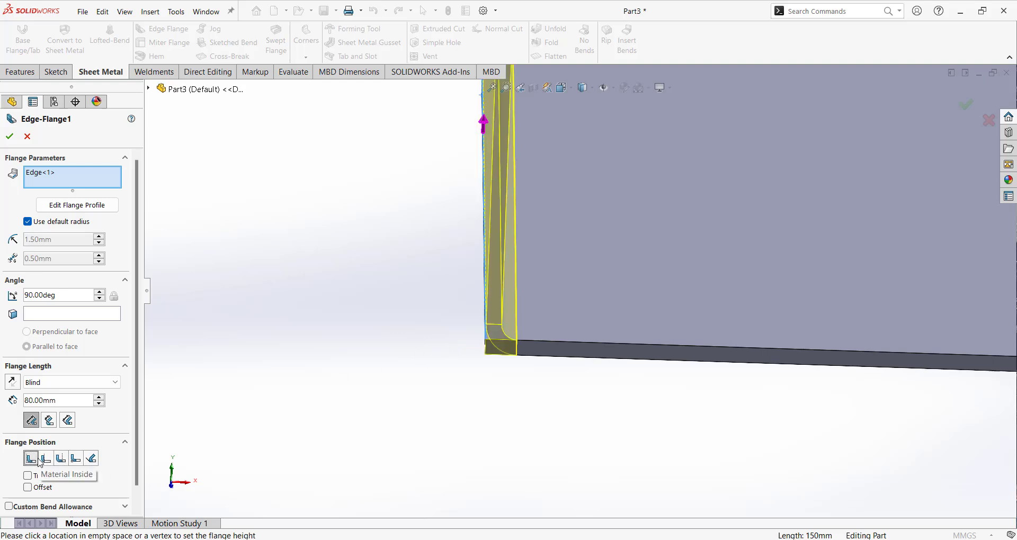
{"action": "left_click", "coordinate": [47, 459]}
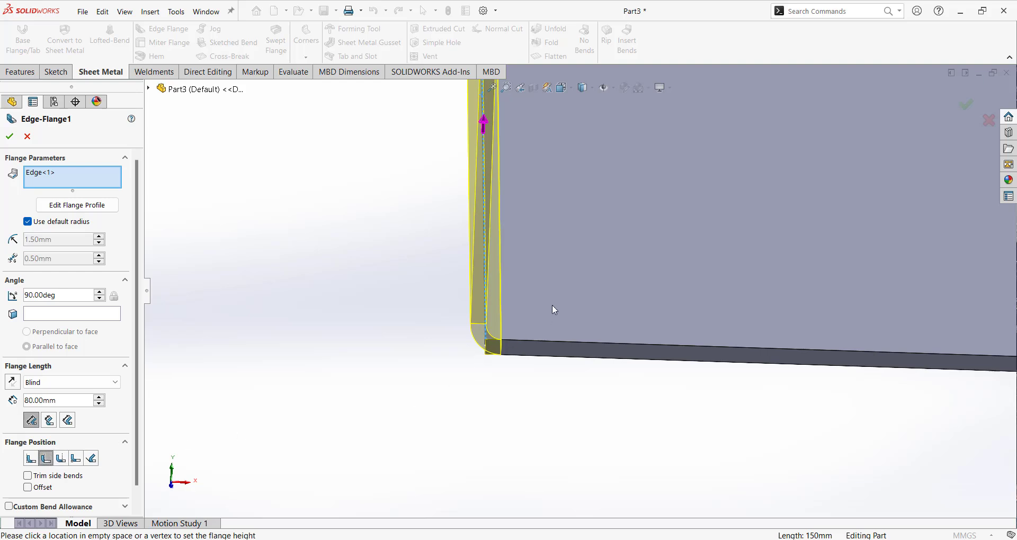
{"action": "middle_click_drag", "start_coordinate": [552, 310], "coordinate": [552, 334], "text": "ctrl"}
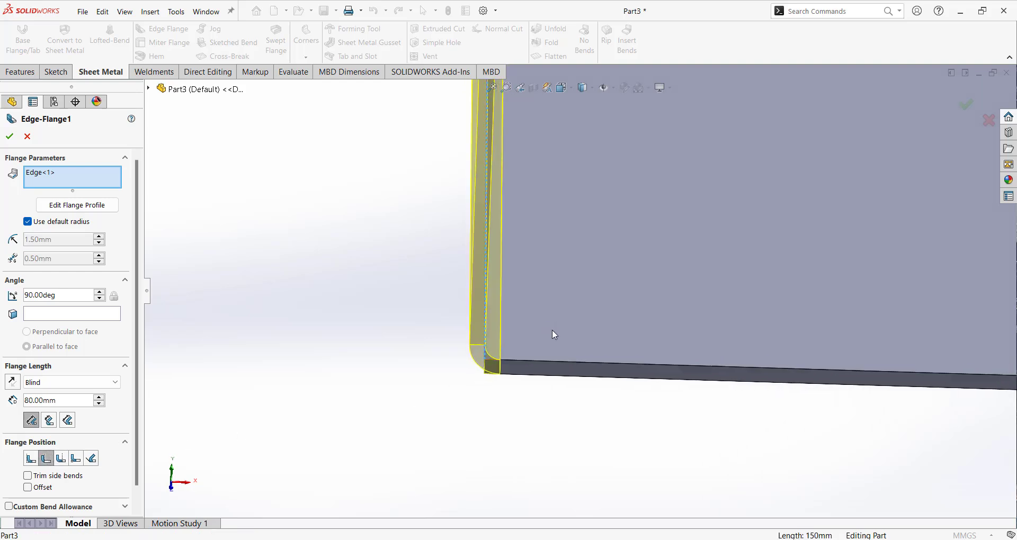
{"action": "left_click", "coordinate": [62, 462]}
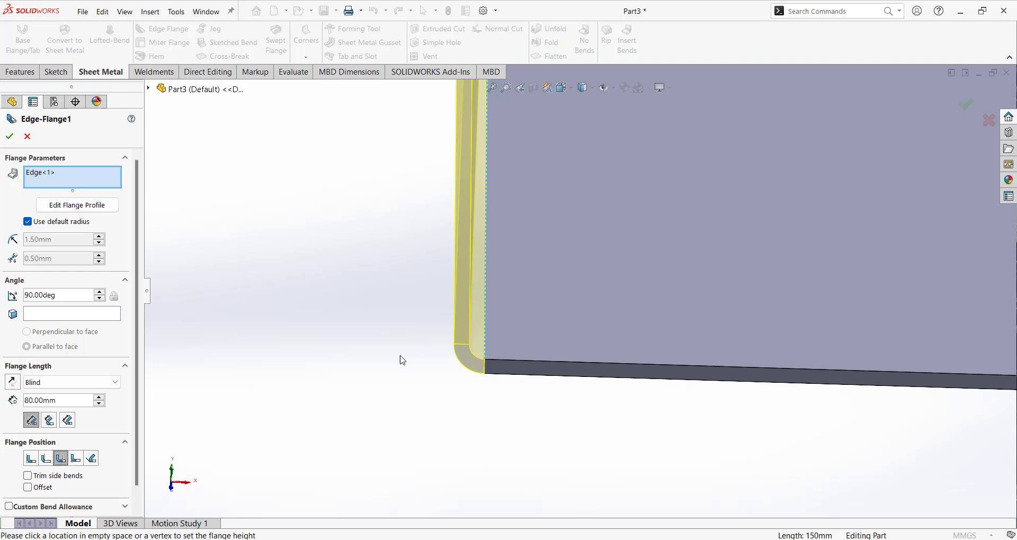
{"action": "left_click", "coordinate": [31, 459]}
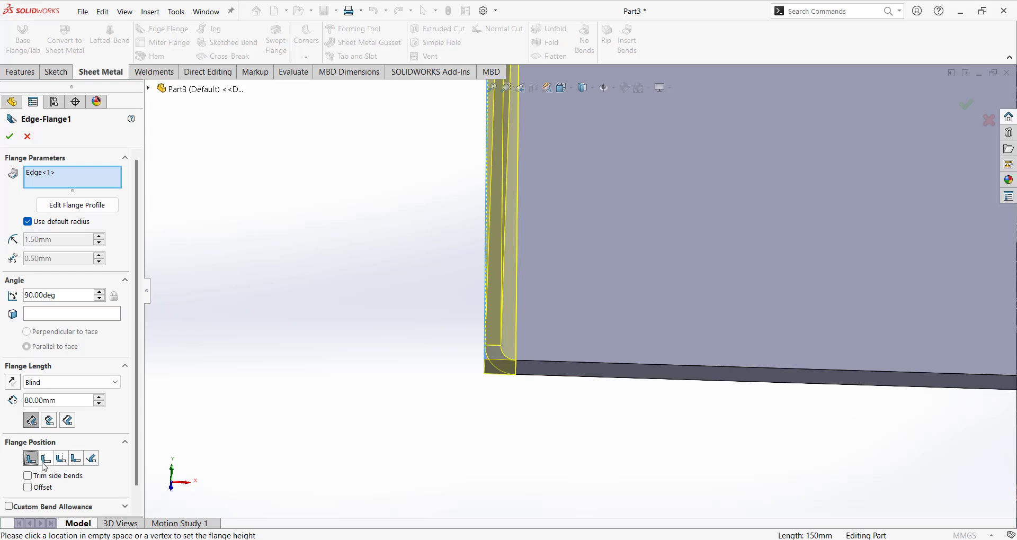
Try a 5 mm Blind offset of the flange position, inspect the preview, and turn the offset off again.
{"action": "scroll", "coordinate": [40, 461], "scroll_direction": "down", "scroll_amount": 1}
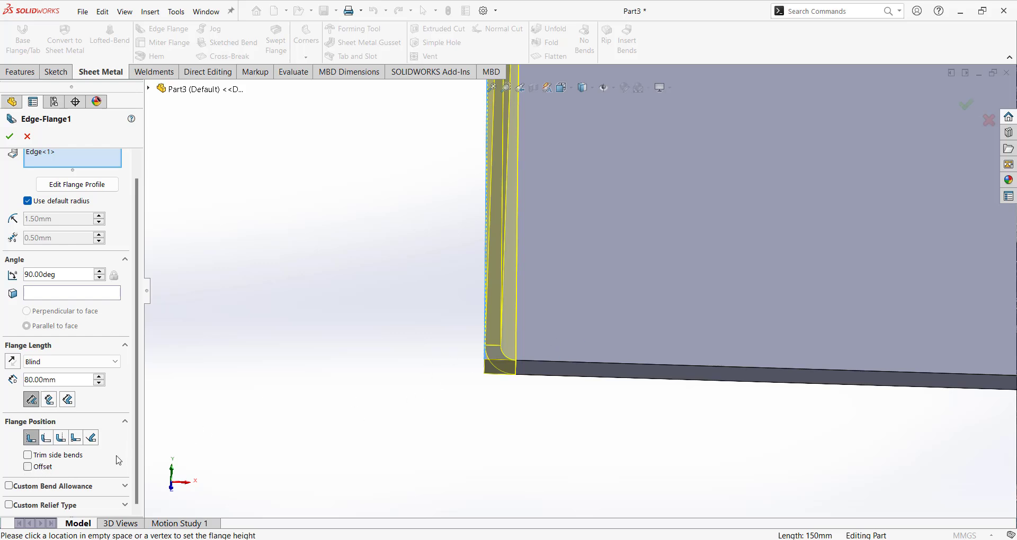
{"action": "left_click", "coordinate": [28, 467]}
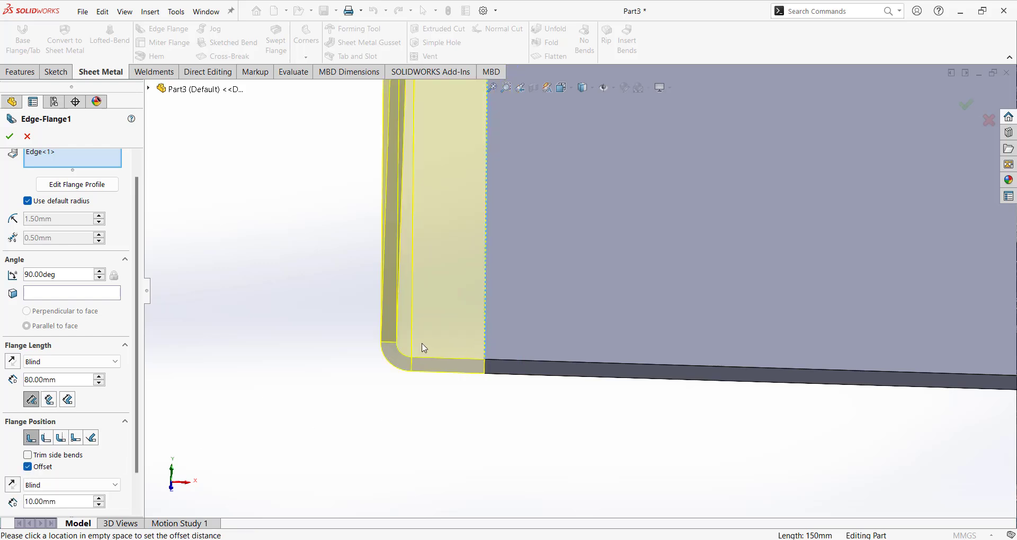
{"action": "left_click", "coordinate": [40, 502]}
{"action": "type", "text": "5"}
{"action": "key", "text": "Return"}
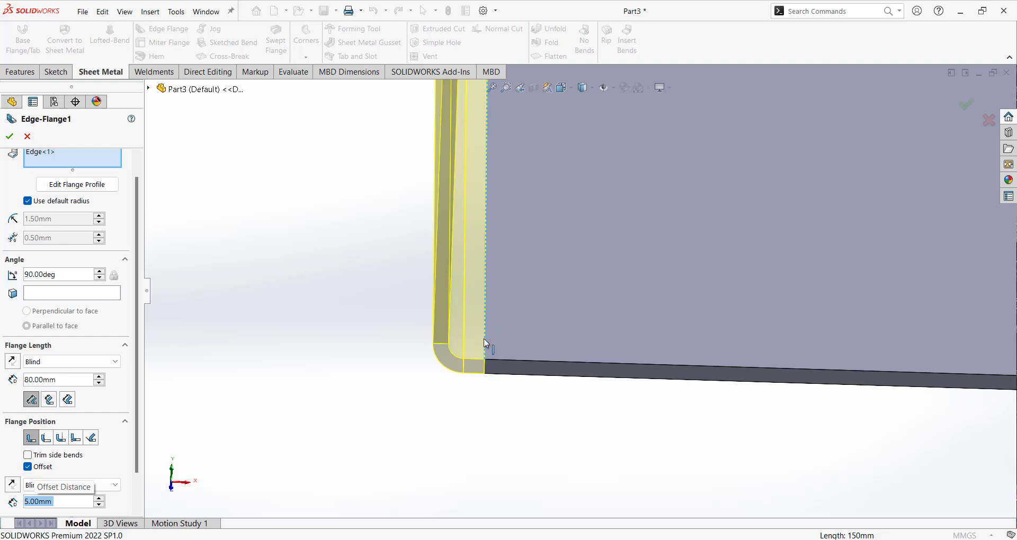
{"action": "scroll", "coordinate": [463, 344], "scroll_direction": "up", "scroll_amount": 5}
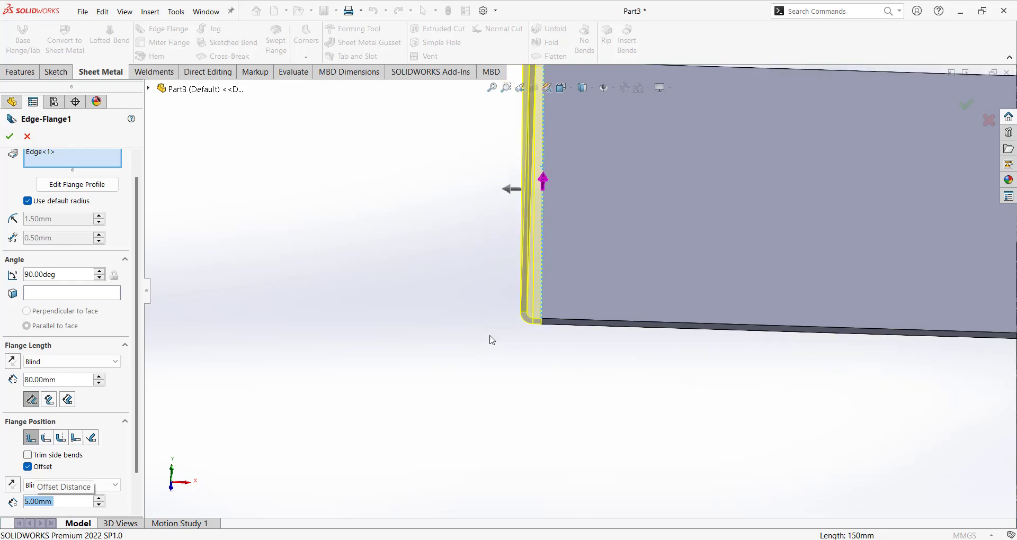
{"action": "middle_click_drag", "start_coordinate": [490, 337], "coordinate": [486, 279]}
{"action": "scroll", "coordinate": [558, 297], "scroll_direction": "down", "scroll_amount": 8}
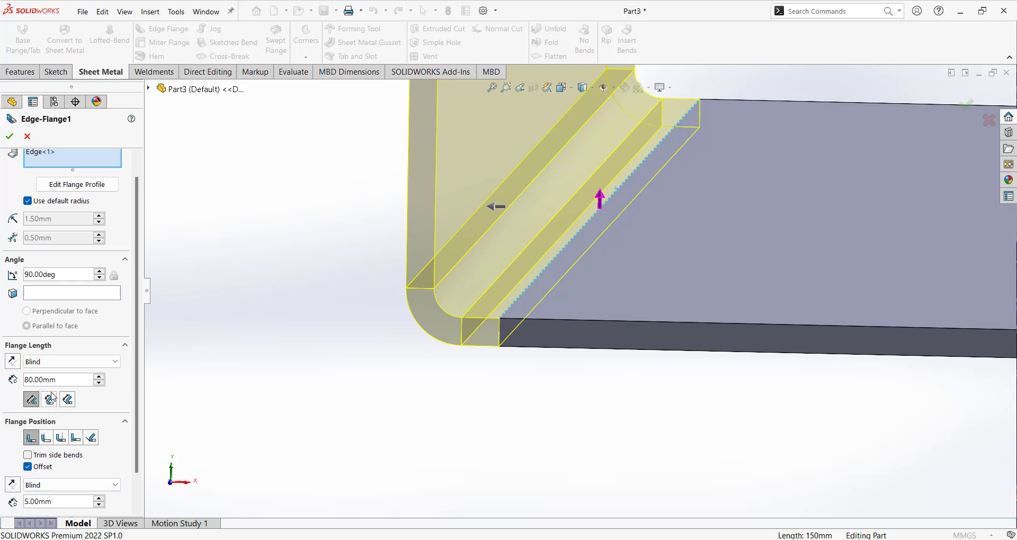
{"action": "left_click", "coordinate": [28, 467]}
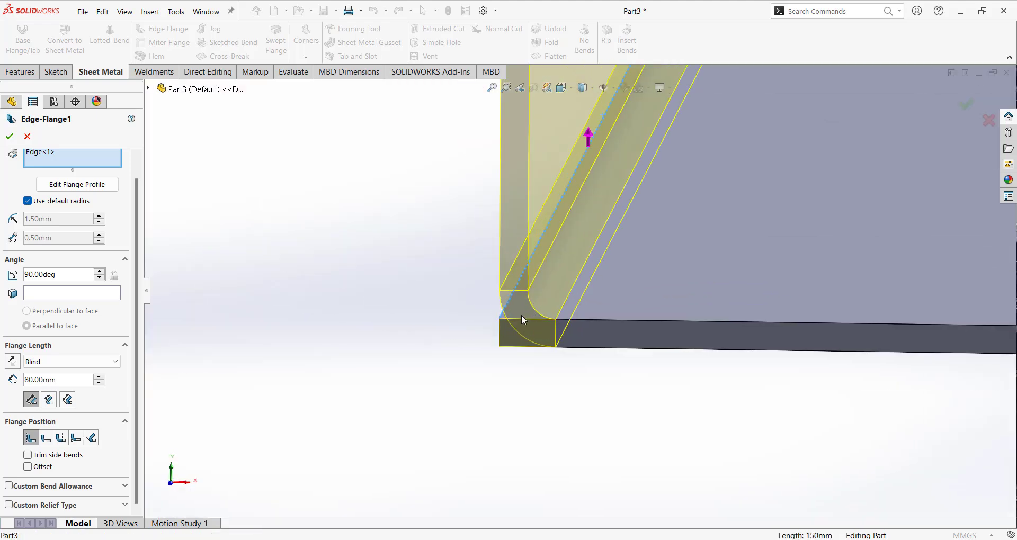
Set the edge flange's angle to 135 degrees and examine the inclined preview from the side.
{"action": "scroll", "coordinate": [520, 358], "scroll_direction": "up", "scroll_amount": 8}
{"action": "middle_click_drag", "start_coordinate": [573, 329], "coordinate": [636, 286]}
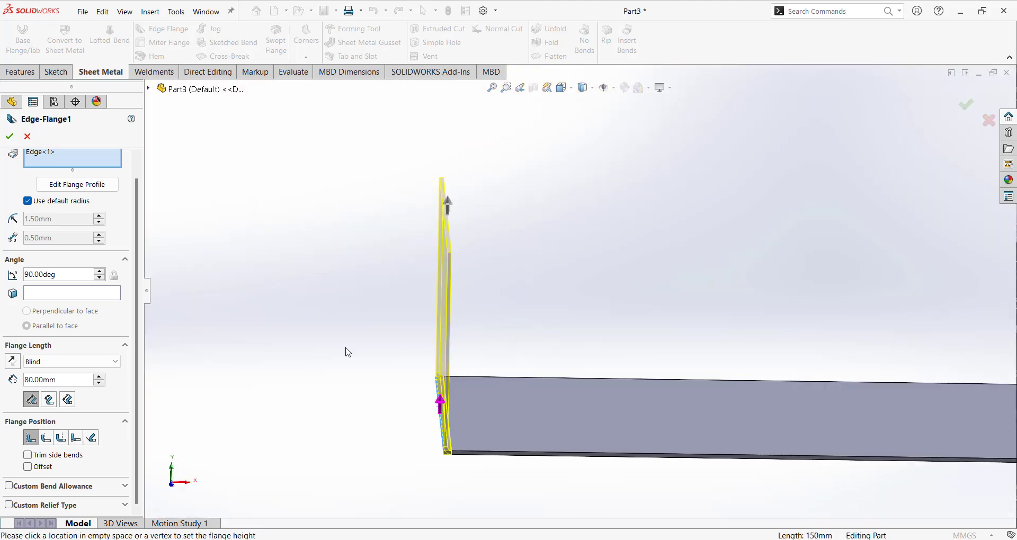
{"action": "double_click", "coordinate": [60, 275]}
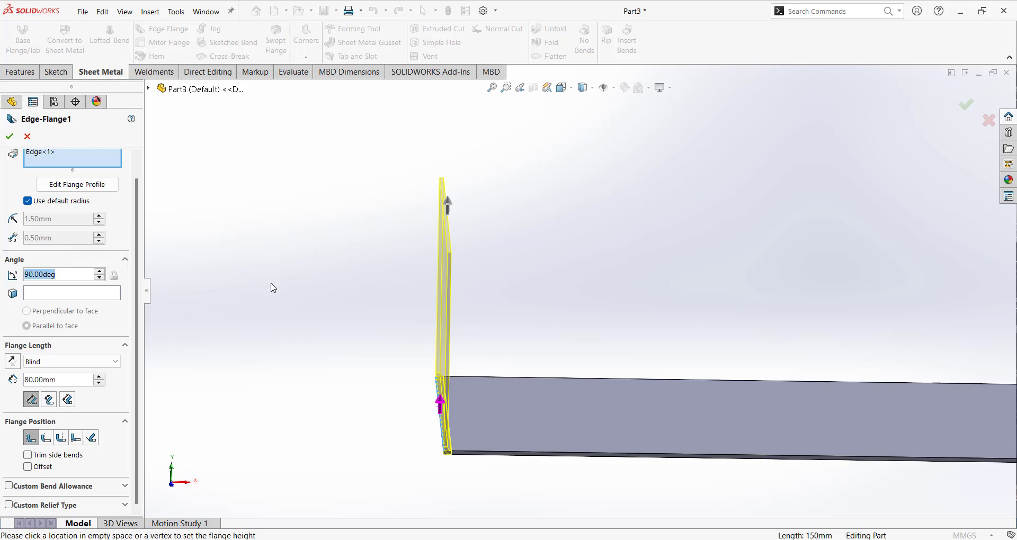
{"action": "type", "text": "135"}
{"action": "key", "text": "Return"}
{"action": "middle_click_drag", "start_coordinate": [583, 366], "coordinate": [599, 365]}
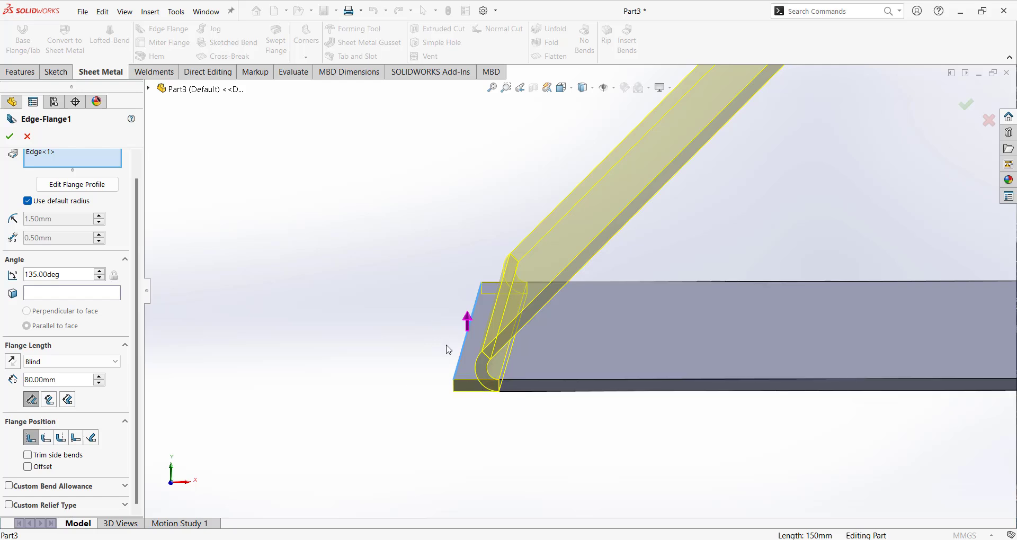
Switch the flange length measurement to Tangent Bend and inspect the bend area.
{"action": "left_click", "coordinate": [67, 400]}
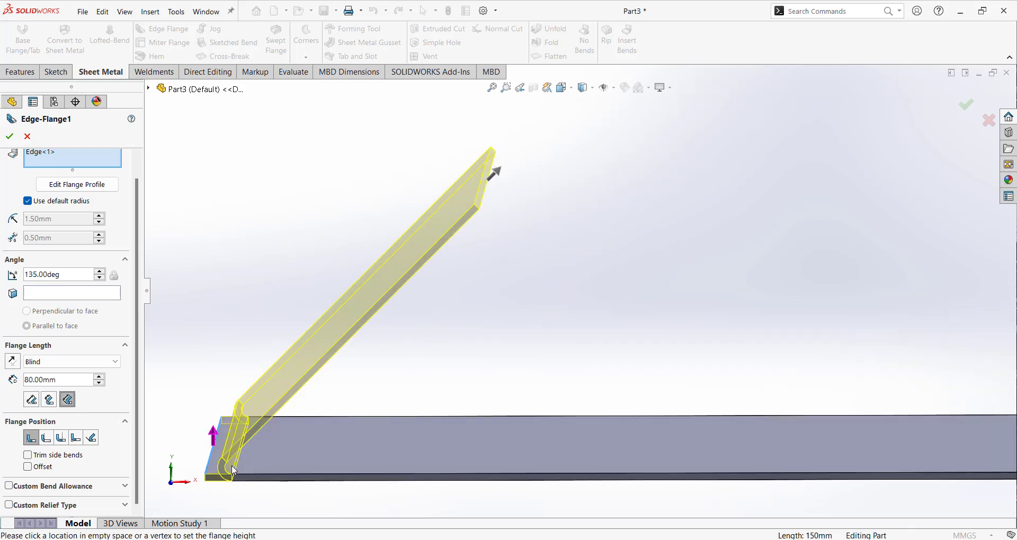
{"action": "scroll", "coordinate": [233, 470], "scroll_direction": "down", "scroll_amount": 2}
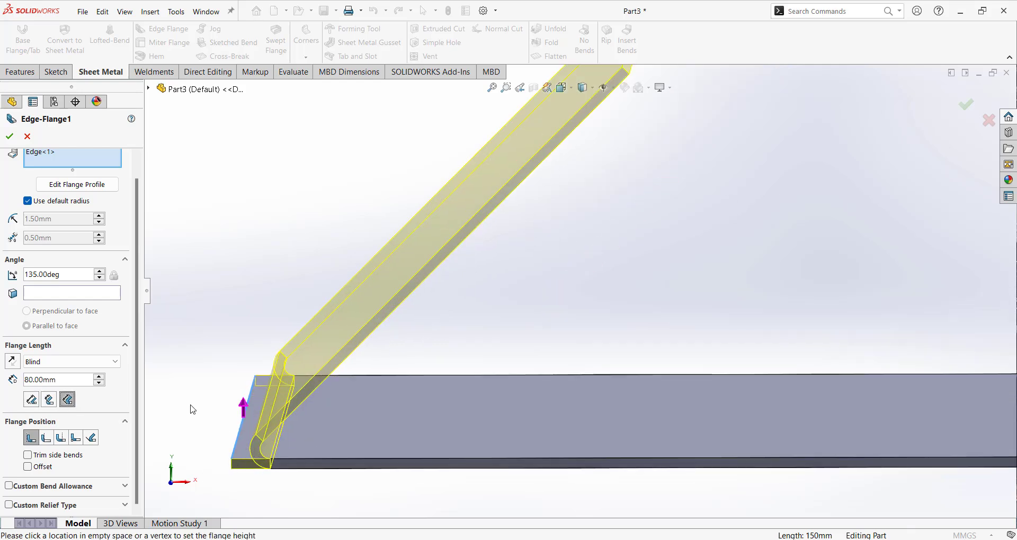
Set the edge flange's angle to 90 degrees and its length measurement to Outer Virtual Sharp, and check the default bend radius option.
{"action": "scroll", "coordinate": [313, 438], "scroll_direction": "up", "scroll_amount": 2}
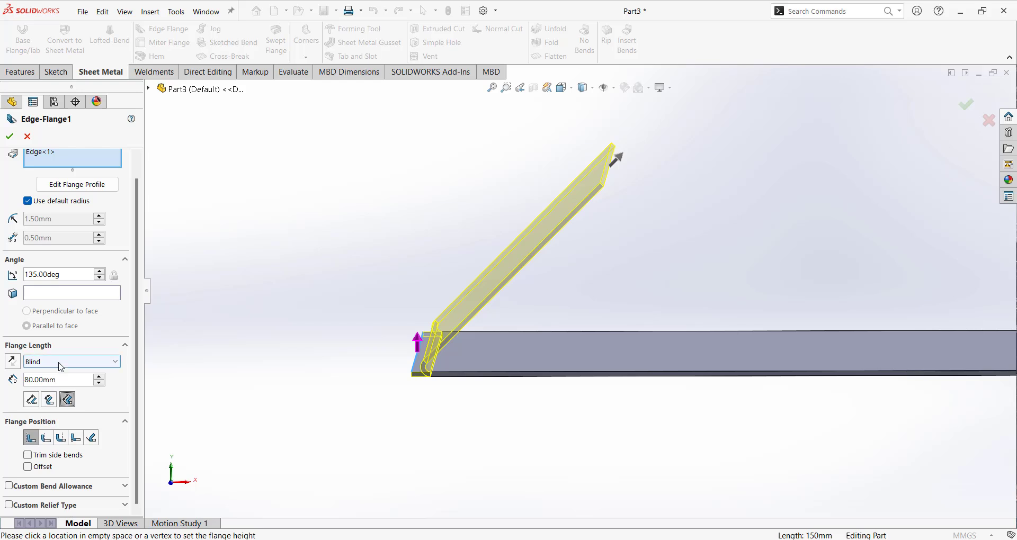
{"action": "double_click", "coordinate": [76, 271]}
{"action": "type", "text": "90"}
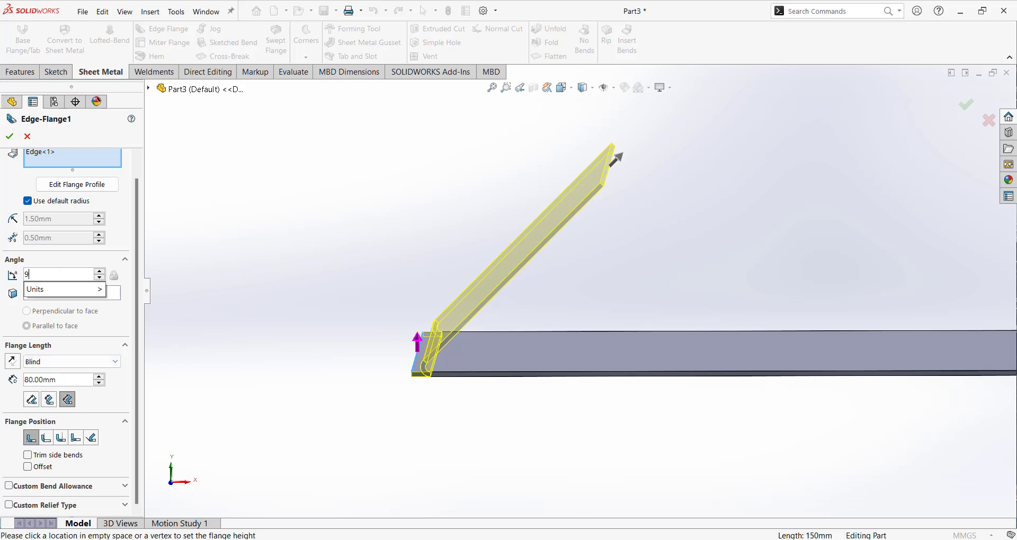
{"action": "key", "text": "Return"}
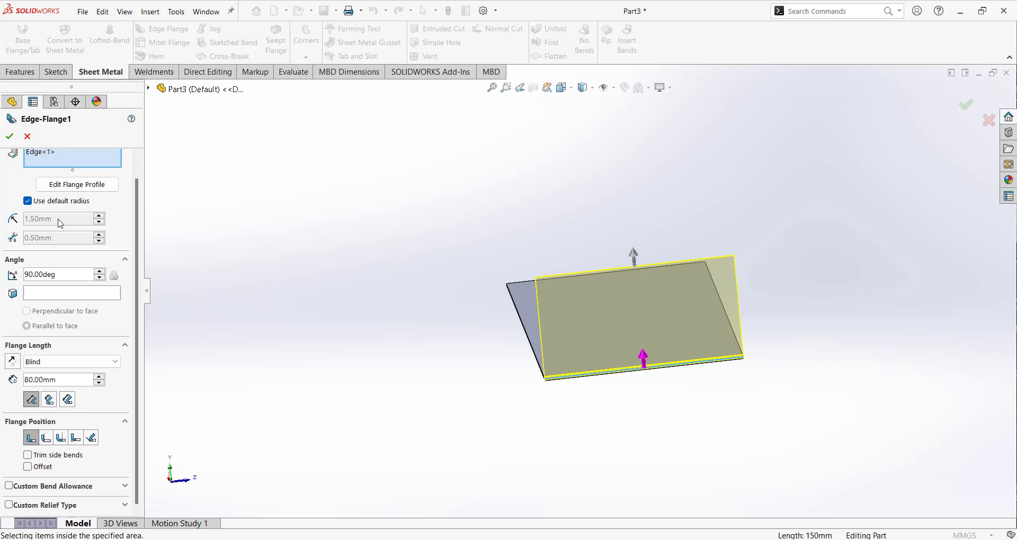
{"action": "left_click", "coordinate": [27, 201]}
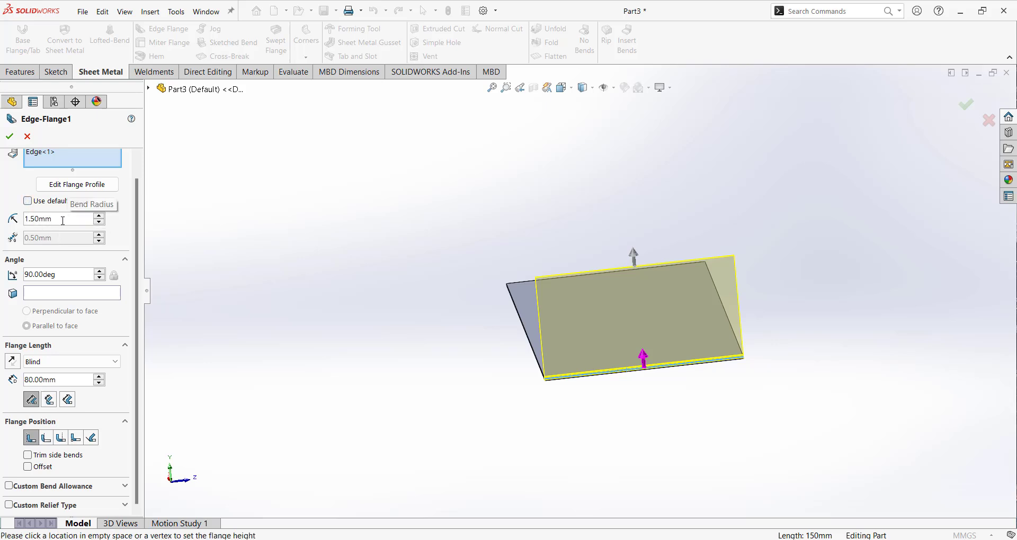
{"action": "left_click", "coordinate": [27, 201]}
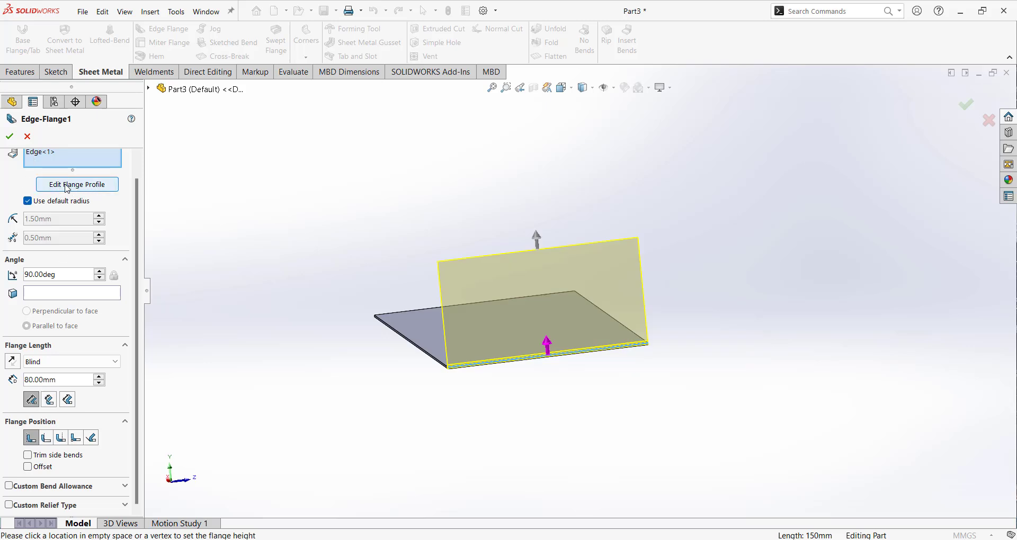
Edit the flange profile and narrow it by moving its two bottom corners inward along the plate edge to X about -52 and 54 mm.
{"action": "left_click", "coordinate": [85, 187]}
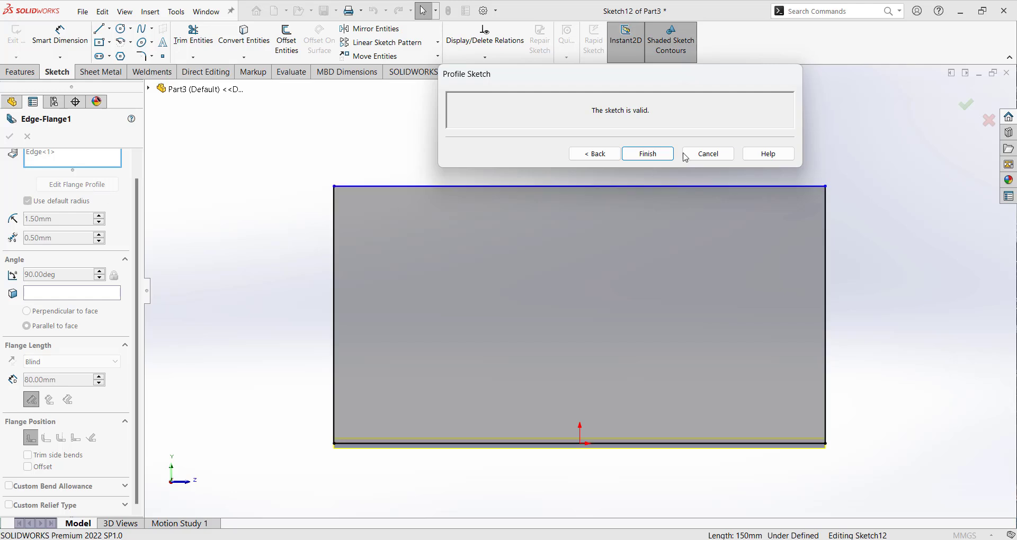
{"action": "left_click", "coordinate": [335, 446]}
{"action": "left_click_drag", "start_coordinate": [335, 446], "coordinate": [409, 448]}
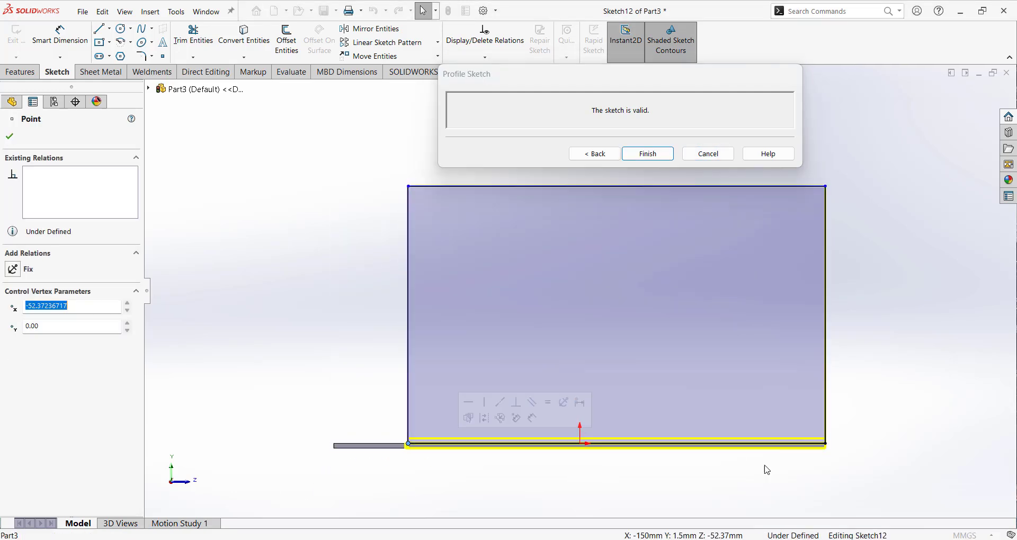
{"action": "left_click_drag", "start_coordinate": [826, 444], "coordinate": [756, 445]}
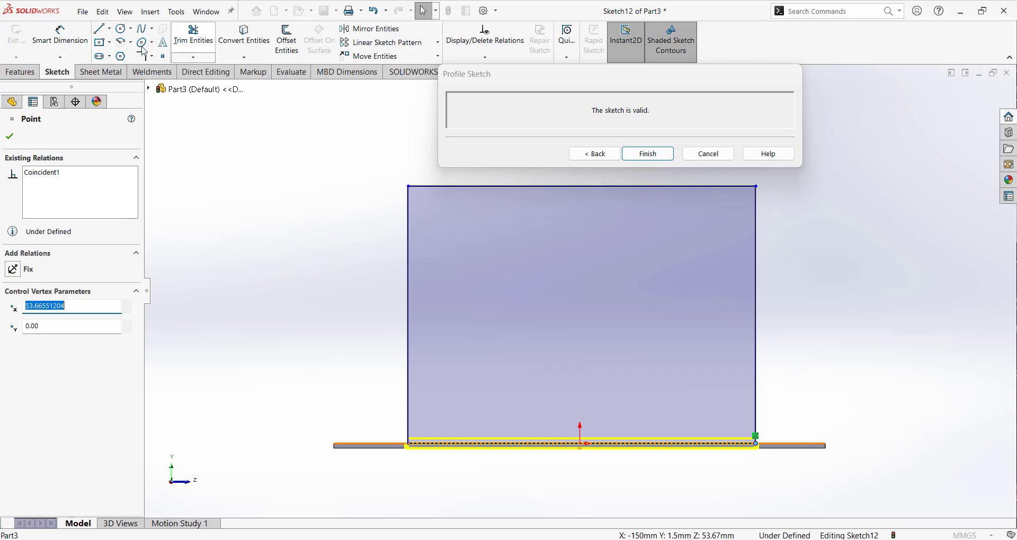
Dimension the gap between the plate's corner on the negative X side and the flange profile's bottom corner at 50 mm.
{"action": "left_click", "coordinate": [60, 36]}
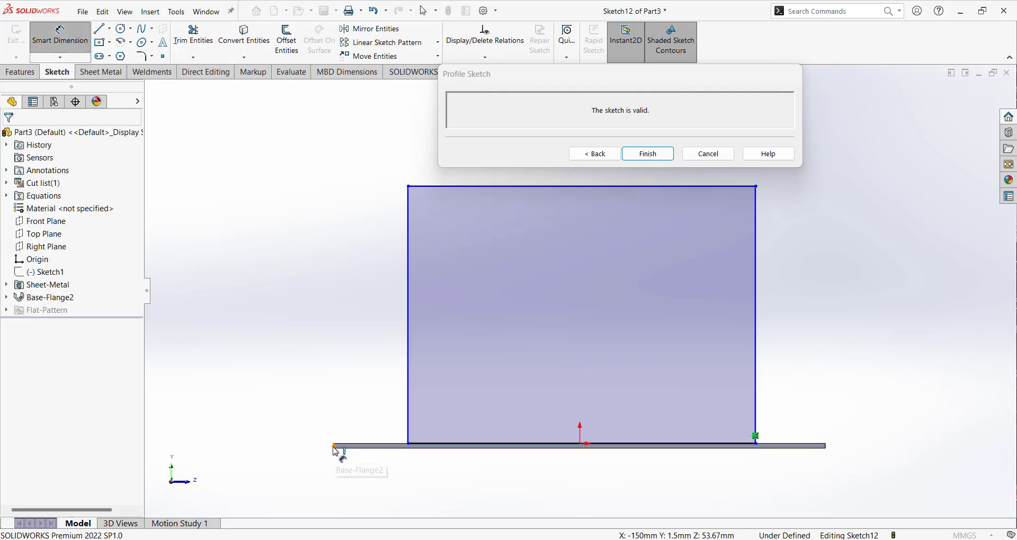
{"action": "left_click", "coordinate": [335, 446]}
{"action": "left_click", "coordinate": [409, 445]}
{"action": "left_click", "coordinate": [391, 495]}
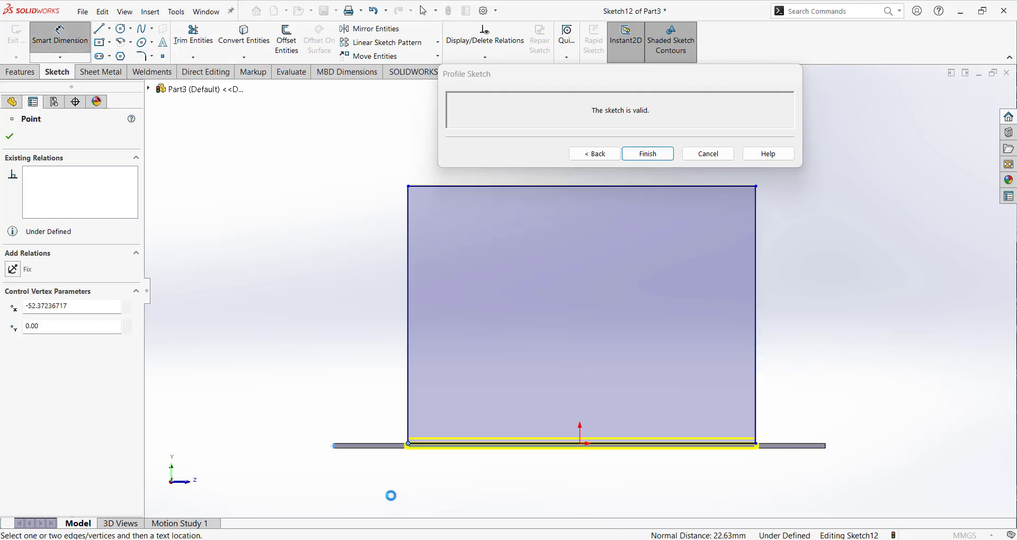
{"action": "type", "text": "50"}
{"action": "key", "text": "Return"}
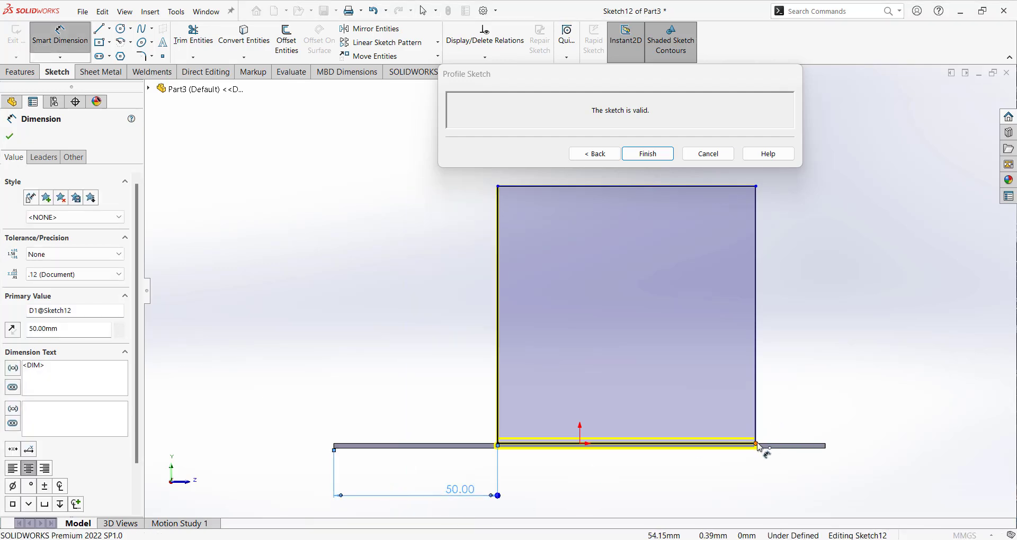
Dimension the gap at the opposite end of the plate edge at 50 mm and finish the flange profile.
{"action": "left_click", "coordinate": [826, 447]}
{"action": "left_click", "coordinate": [824, 448]}
{"action": "left_click", "coordinate": [804, 488]}
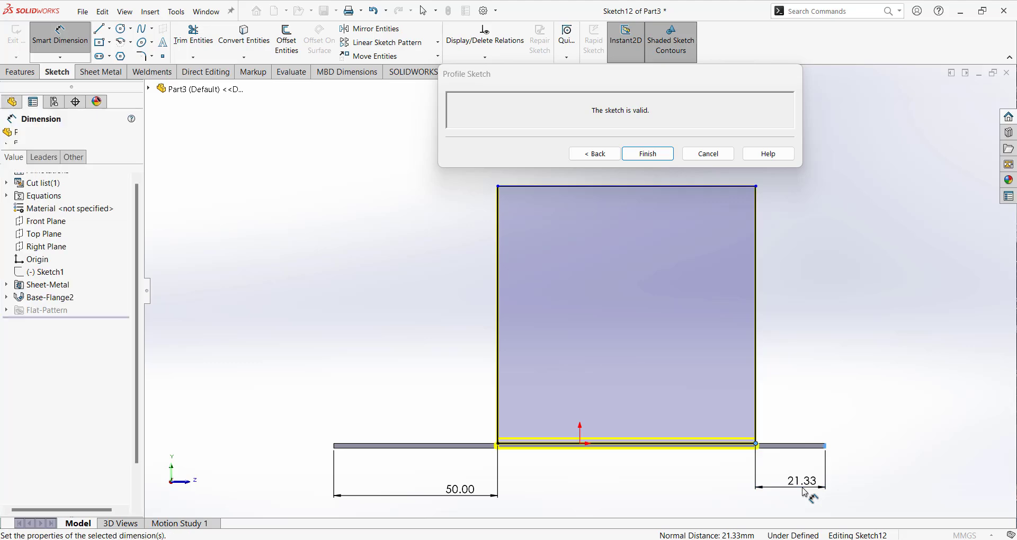
{"action": "type", "text": "50"}
{"action": "key", "text": "Return"}
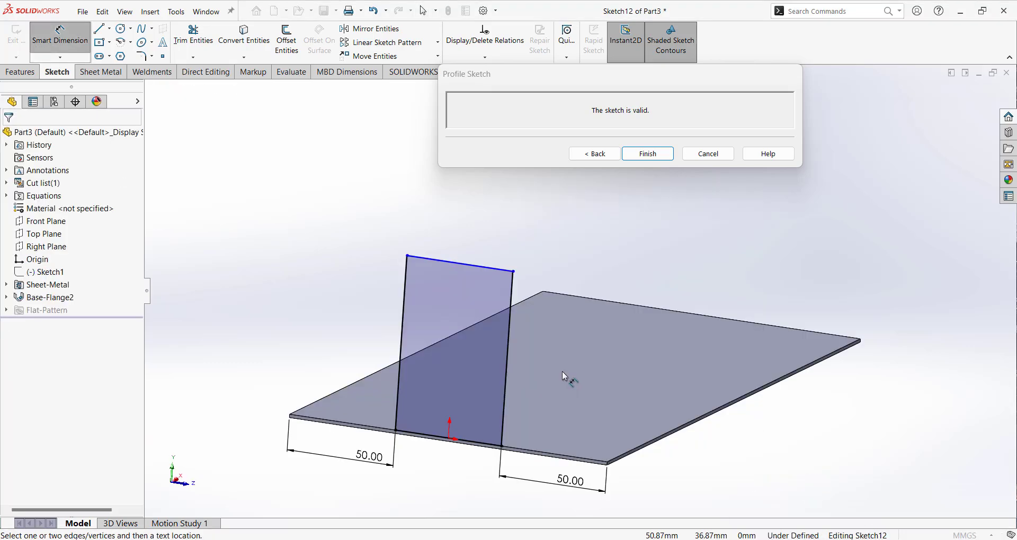
{"action": "mouse_move", "coordinate": [563, 372]}
{"action": "middle_mouse_down"}
{"action": "mouse_move", "coordinate": [561, 358]}
{"action": "mouse_move", "coordinate": [560, 370]}
{"action": "middle_mouse_up"}
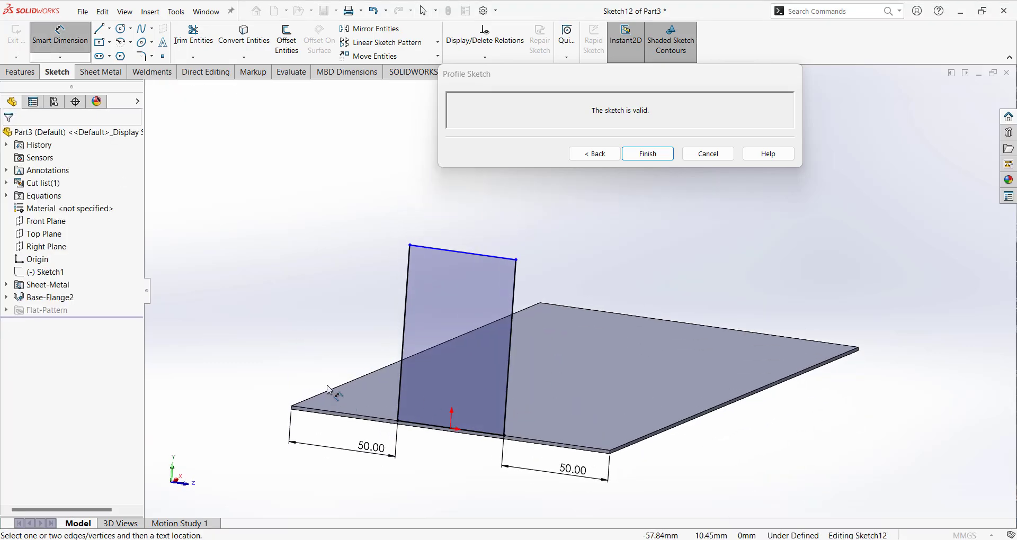
{"action": "left_click", "coordinate": [650, 155]}
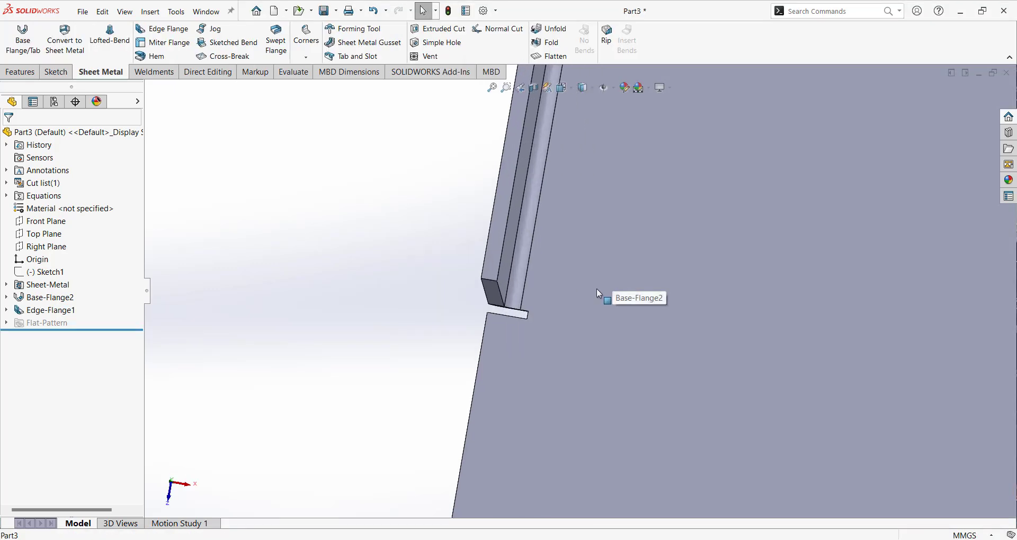
Examine the relief cut at the end of the flange's bend from several angles.
{"action": "scroll", "coordinate": [599, 294], "scroll_direction": "down", "scroll_amount": 2}
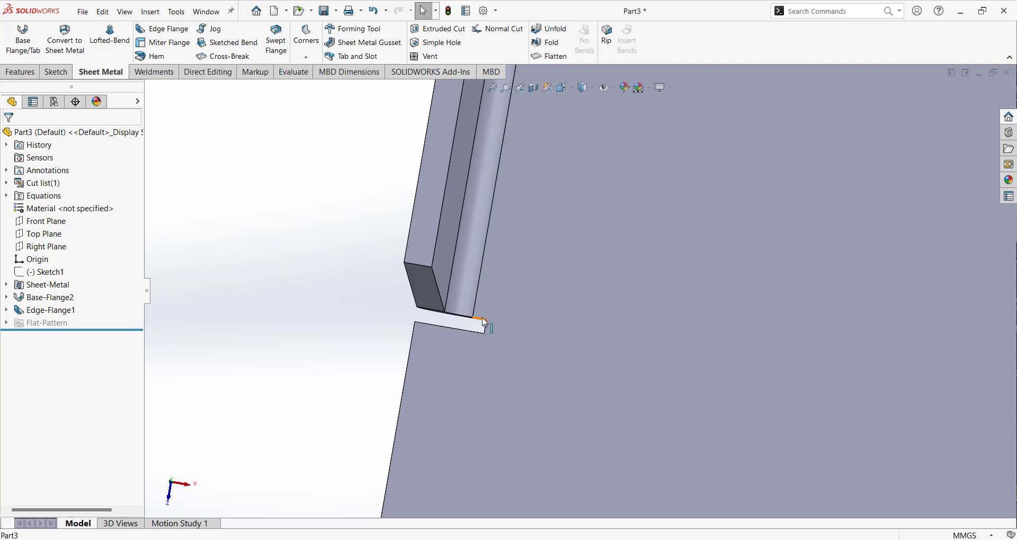
{"action": "scroll", "coordinate": [482, 345], "scroll_direction": "up", "scroll_amount": 8}
{"action": "middle_click_drag", "start_coordinate": [509, 323], "coordinate": [474, 327]}
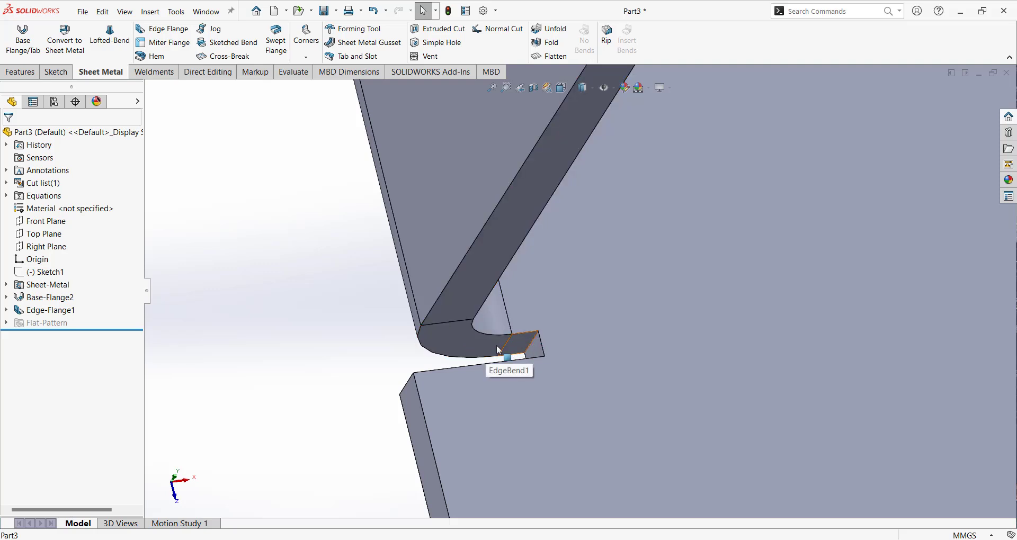
{"action": "middle_click_drag", "start_coordinate": [495, 350], "coordinate": [527, 318]}
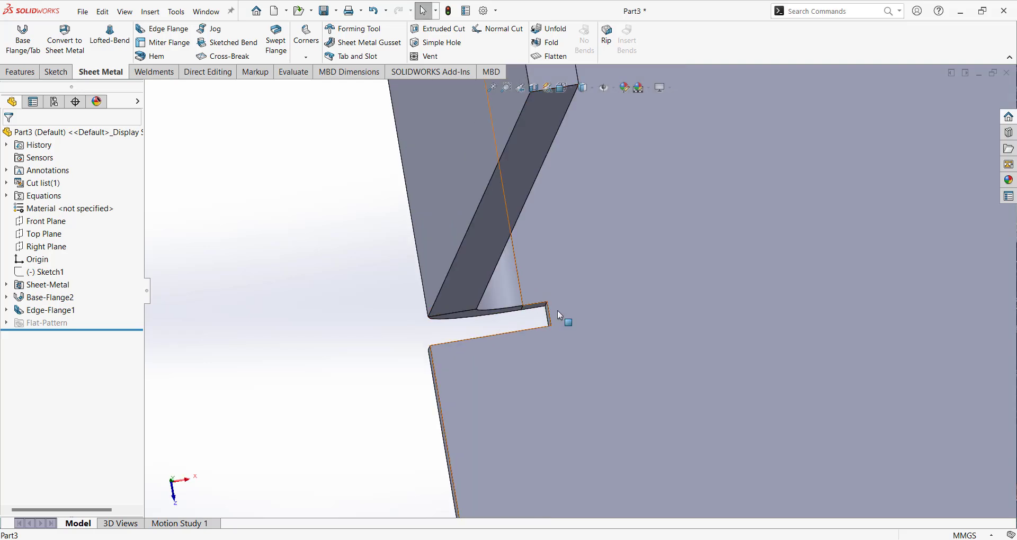
{"action": "middle_click_drag", "start_coordinate": [513, 320], "coordinate": [593, 326]}
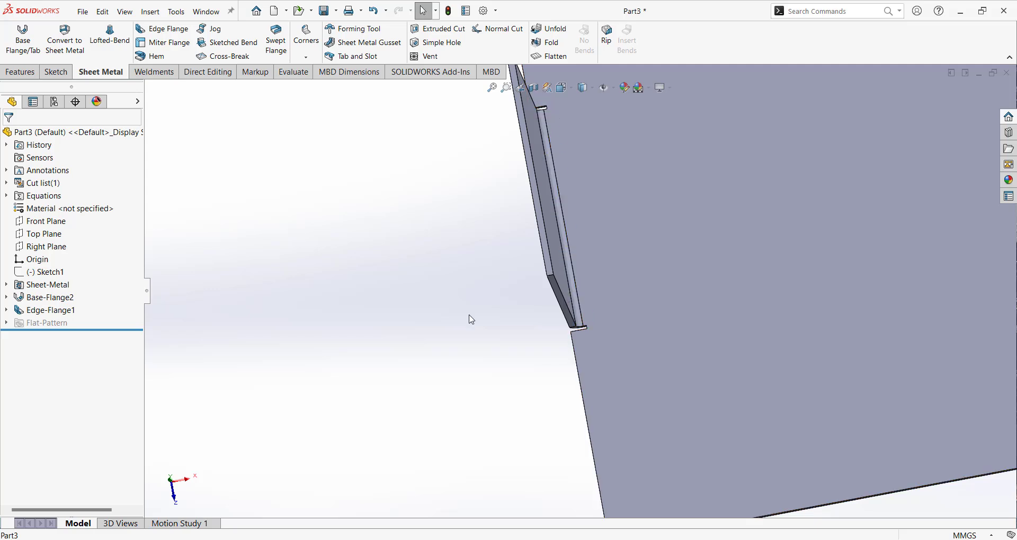
{"action": "scroll", "coordinate": [583, 322], "scroll_direction": "down", "scroll_amount": 8}
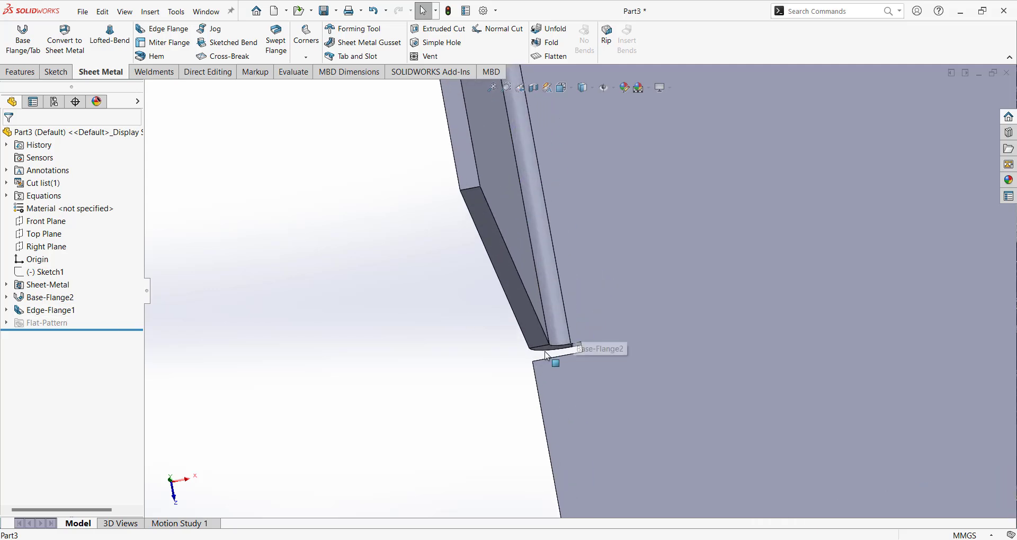
Reopen the edge flange's definition and enable its custom relief type, showing the relief settings beside the bend preview.
{"action": "left_click", "coordinate": [65, 309]}
{"action": "left_click", "coordinate": [86, 278]}
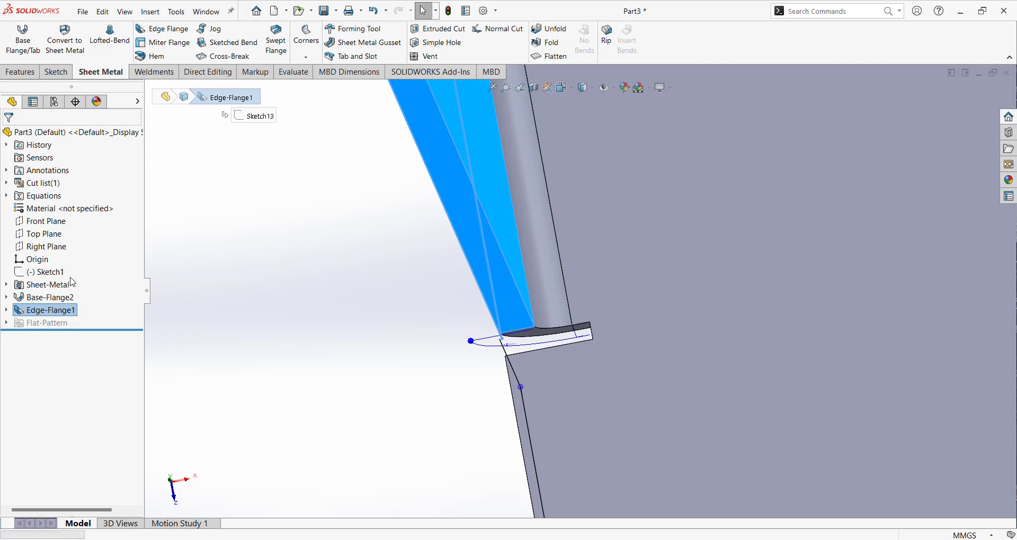
{"action": "scroll", "coordinate": [127, 508], "scroll_direction": "down", "scroll_amount": 1}
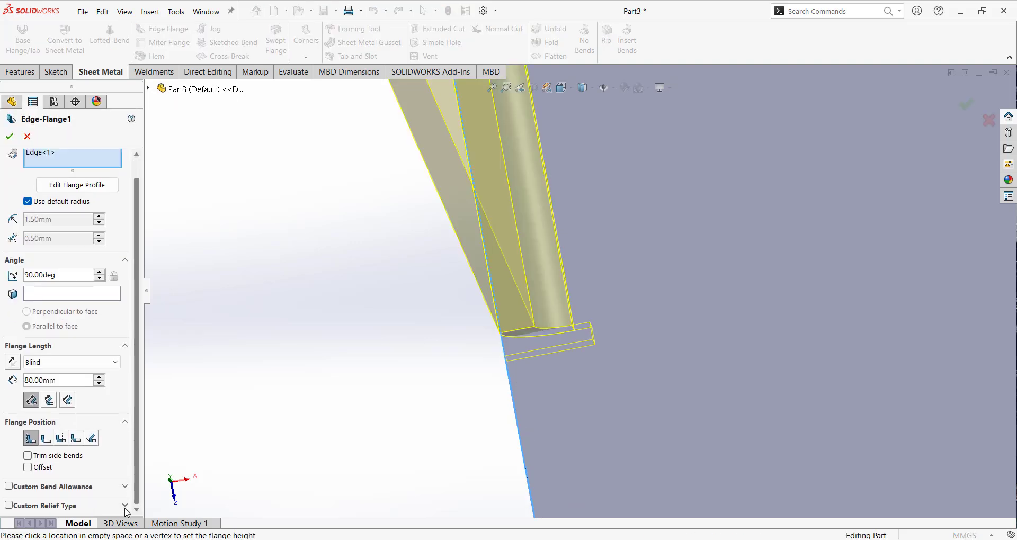
{"action": "left_click", "coordinate": [9, 506]}
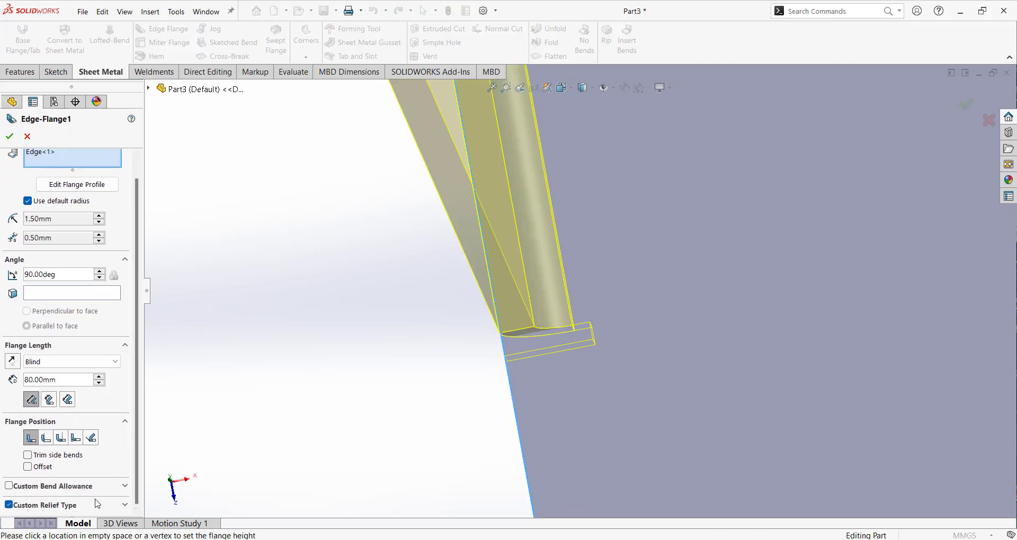
{"action": "left_click", "coordinate": [126, 505]}
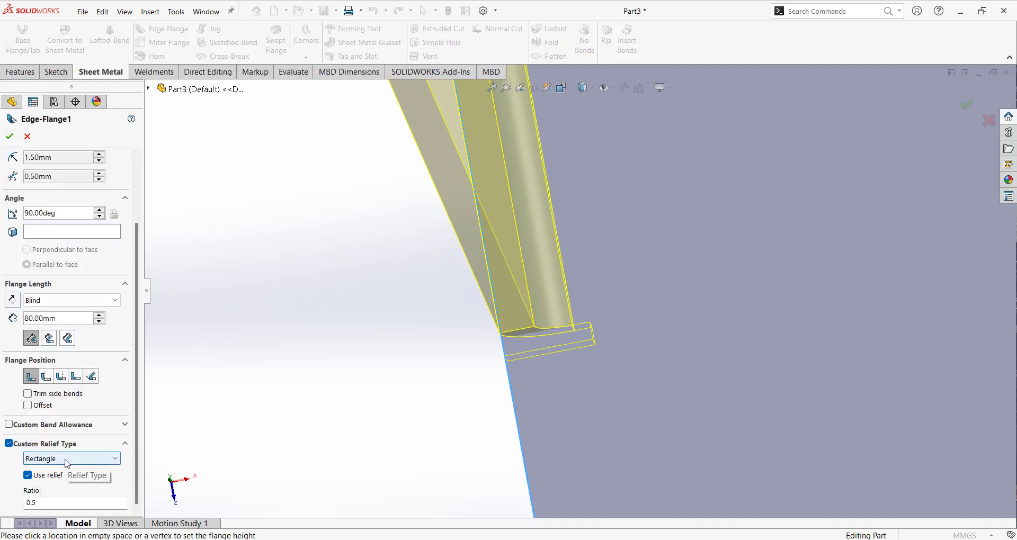
{"action": "scroll", "coordinate": [558, 318], "scroll_direction": "down", "scroll_amount": 5}
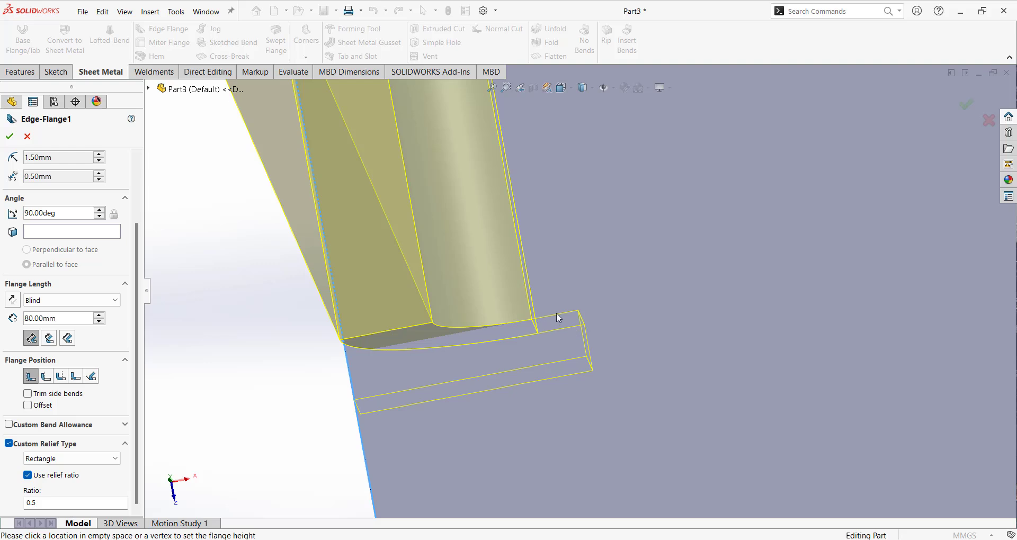
Preview the Obround relief, set the relief type to Rectangle again and accept the edge flange.
{"action": "left_click", "coordinate": [45, 459]}
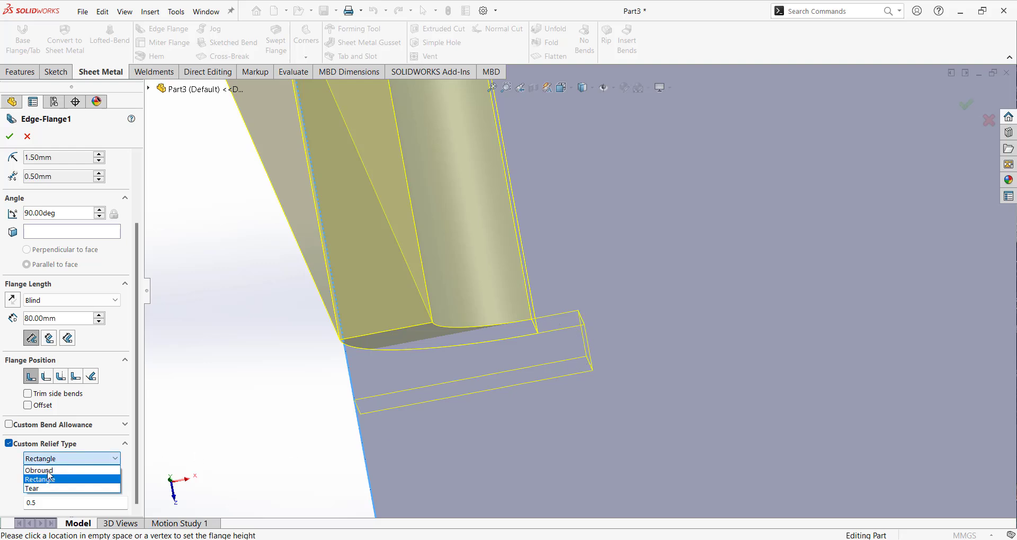
{"action": "left_click", "coordinate": [43, 471]}
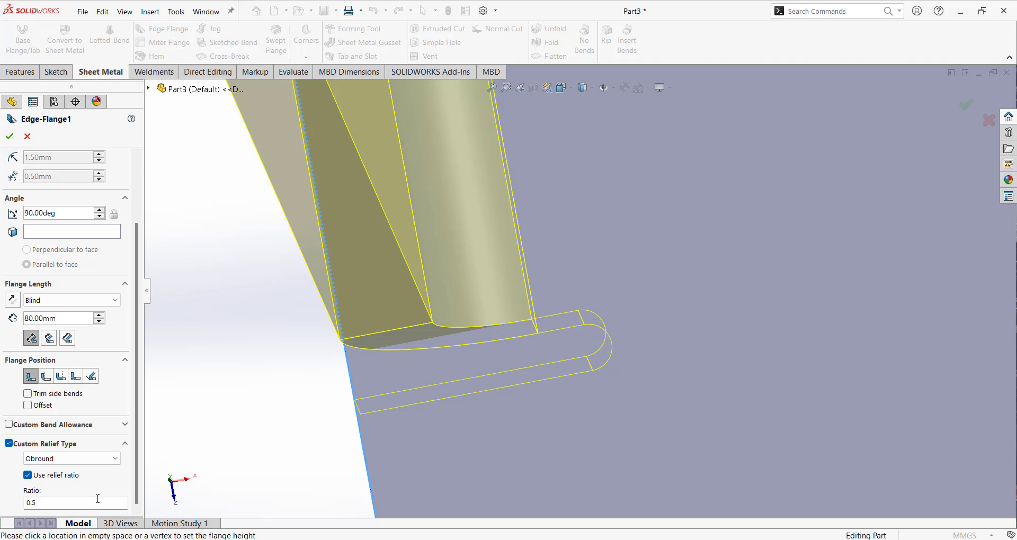
{"action": "left_click", "coordinate": [51, 459]}
{"action": "left_click", "coordinate": [46, 480]}
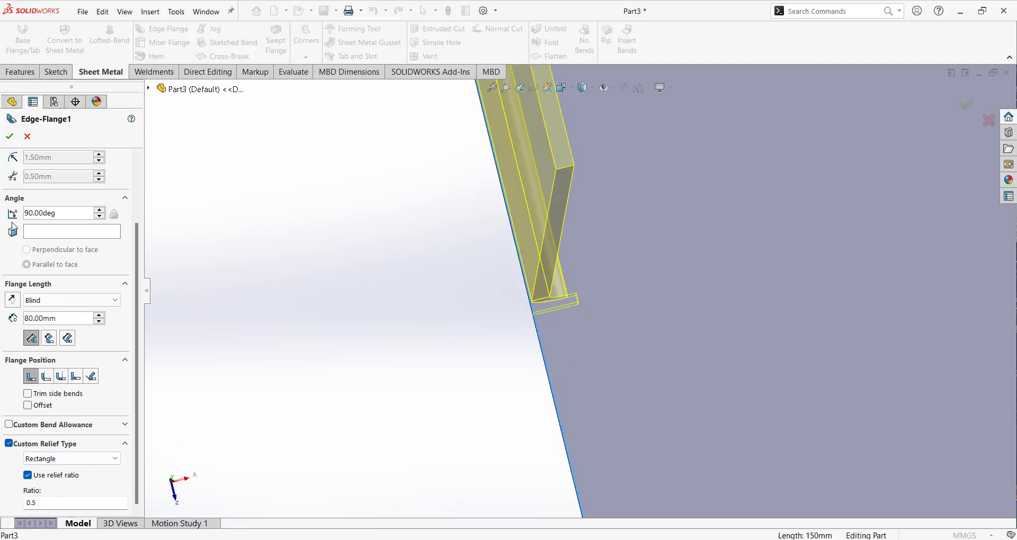
{"action": "left_click", "coordinate": [10, 137]}
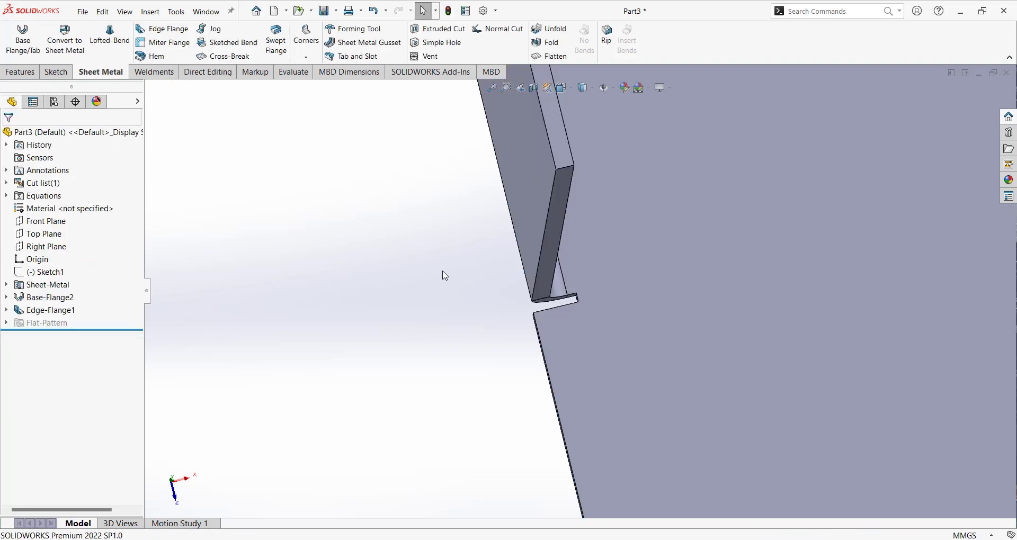
Measure the plate's thickness at its corner and the short edges of the relief cut beside the bend.
{"action": "middle_click_drag", "start_coordinate": [445, 276], "coordinate": [610, 404]}
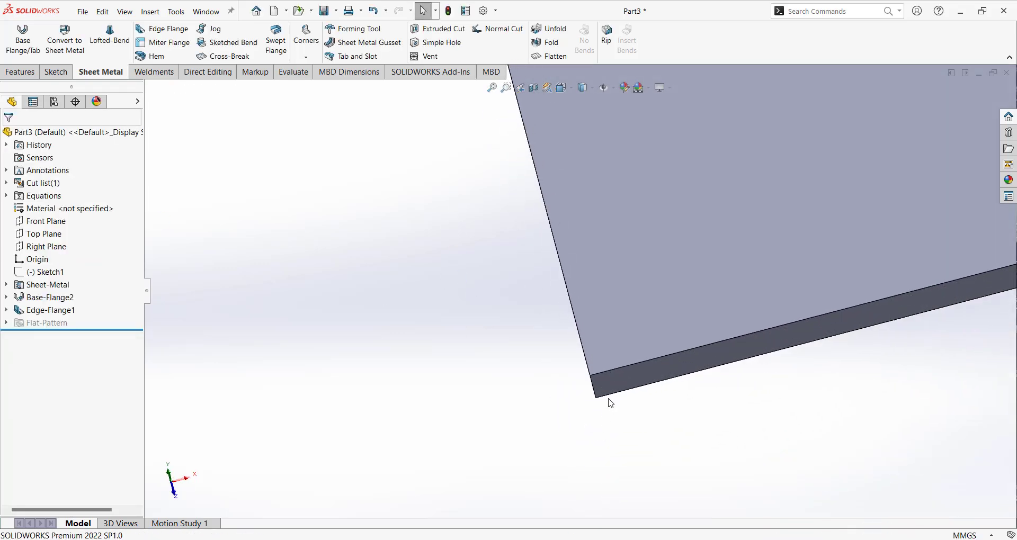
{"action": "left_click", "coordinate": [593, 390]}
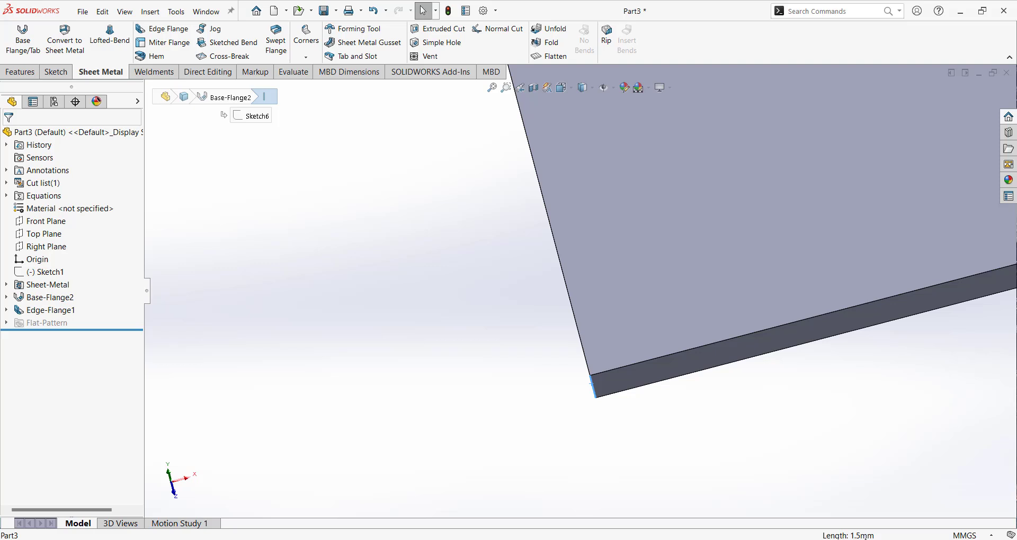
{"action": "middle_click_drag", "start_coordinate": [672, 409], "coordinate": [563, 252]}
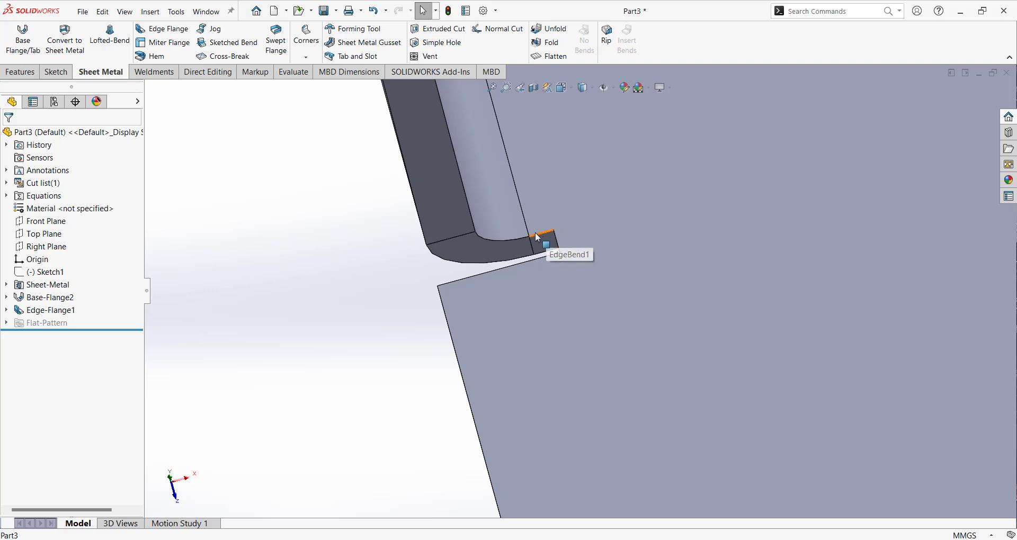
{"action": "scroll", "coordinate": [561, 234], "scroll_direction": "down", "scroll_amount": 3}
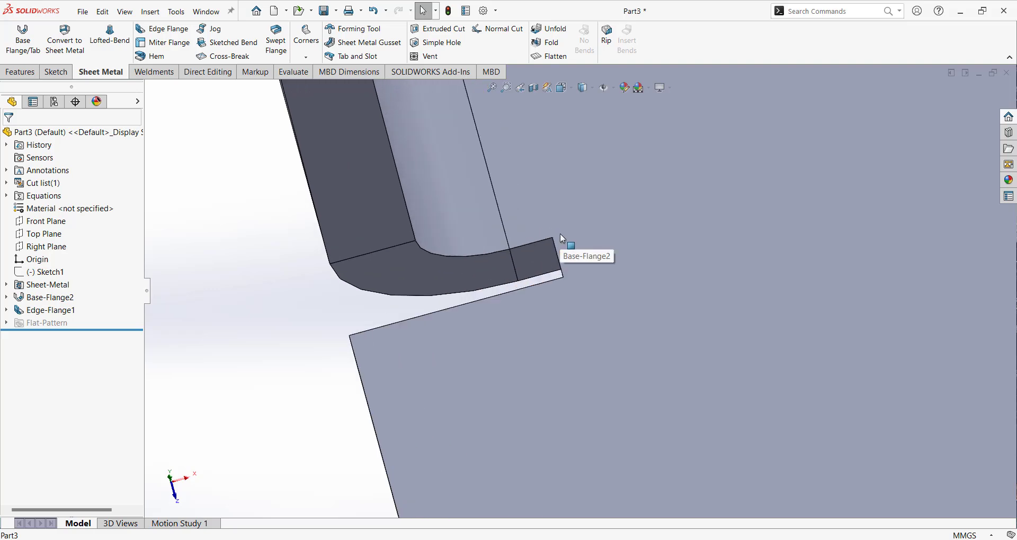
{"action": "left_click", "coordinate": [543, 241]}
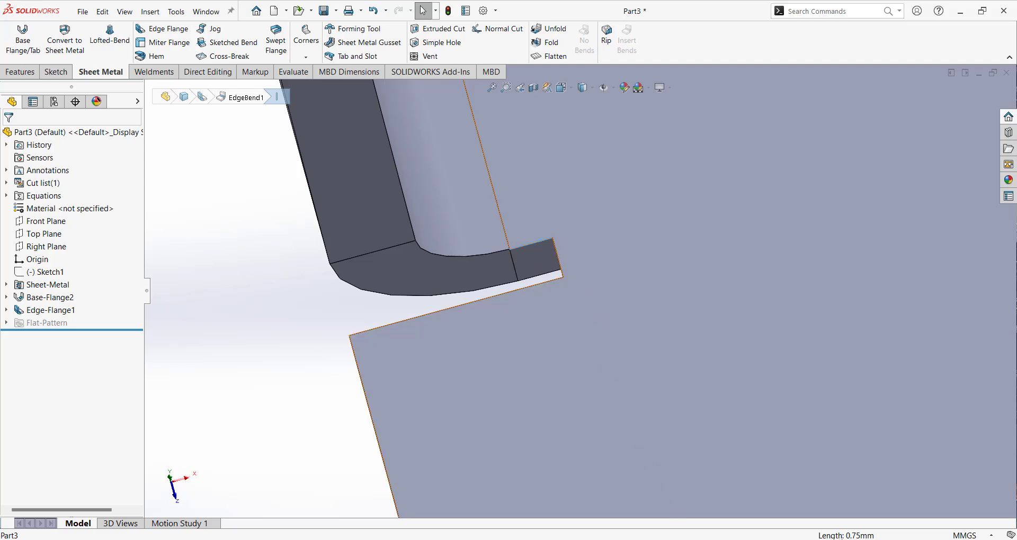
{"action": "left_click", "coordinate": [560, 263]}
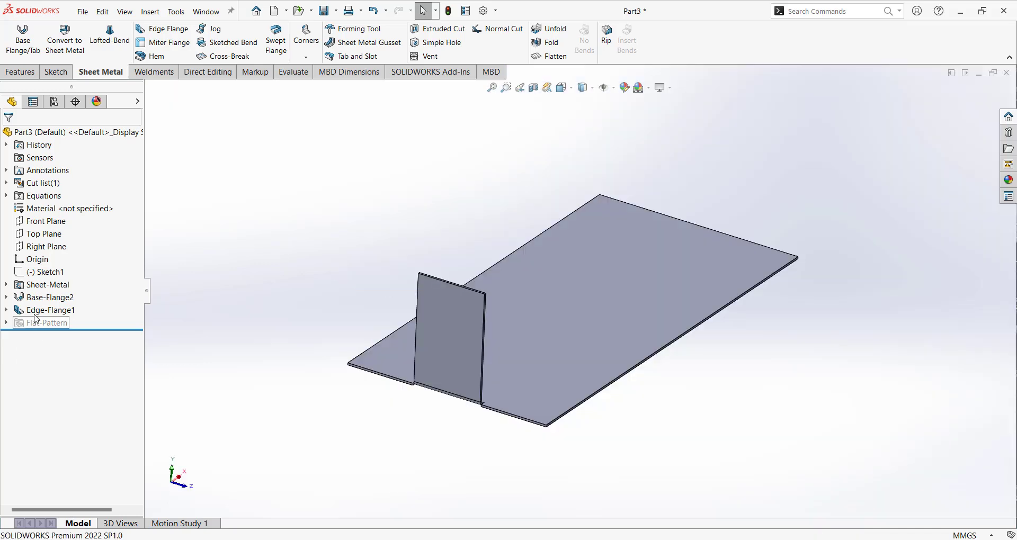
Redefine the existing edge flange so it runs along all four edges of the plate instead of the single partial flange.
{"action": "left_click", "coordinate": [50, 310]}
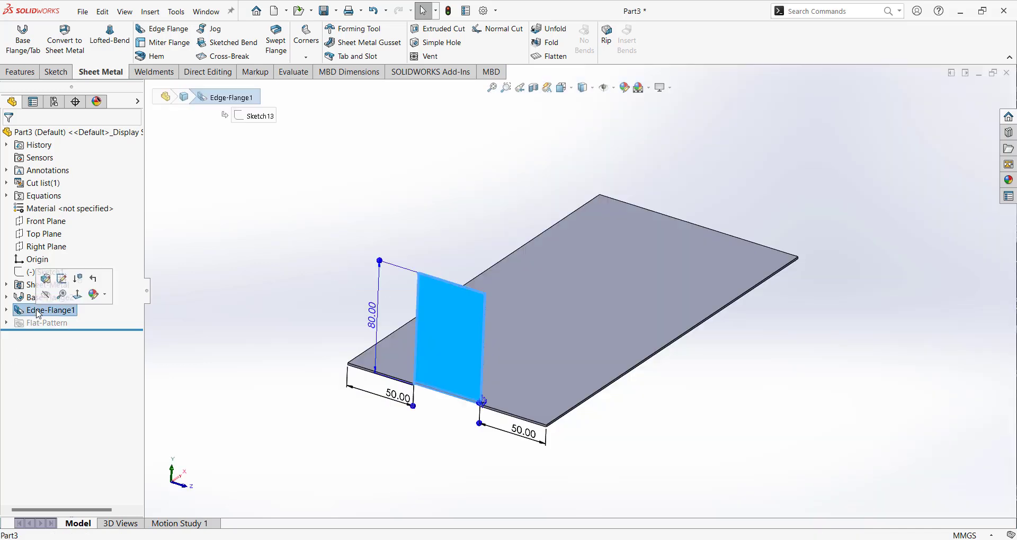
{"action": "right_click", "coordinate": [48, 311]}
{"action": "left_click", "coordinate": [46, 279]}
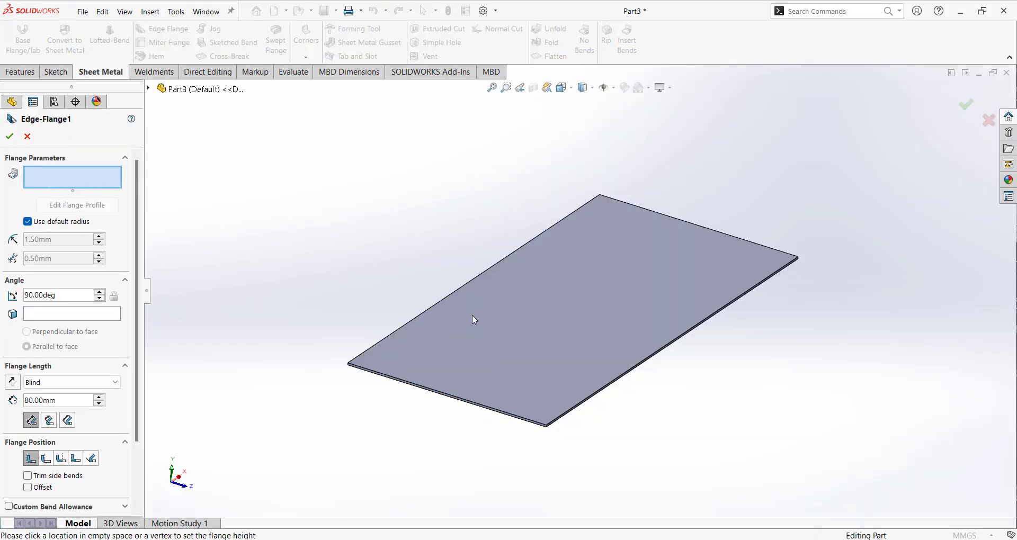
{"action": "left_click", "coordinate": [450, 396]}
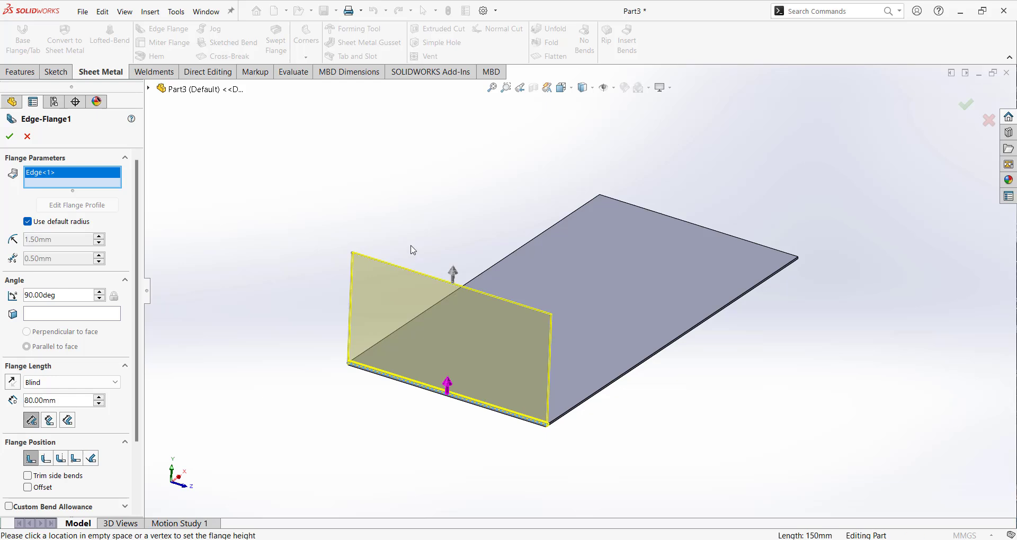
{"action": "left_click", "coordinate": [616, 376]}
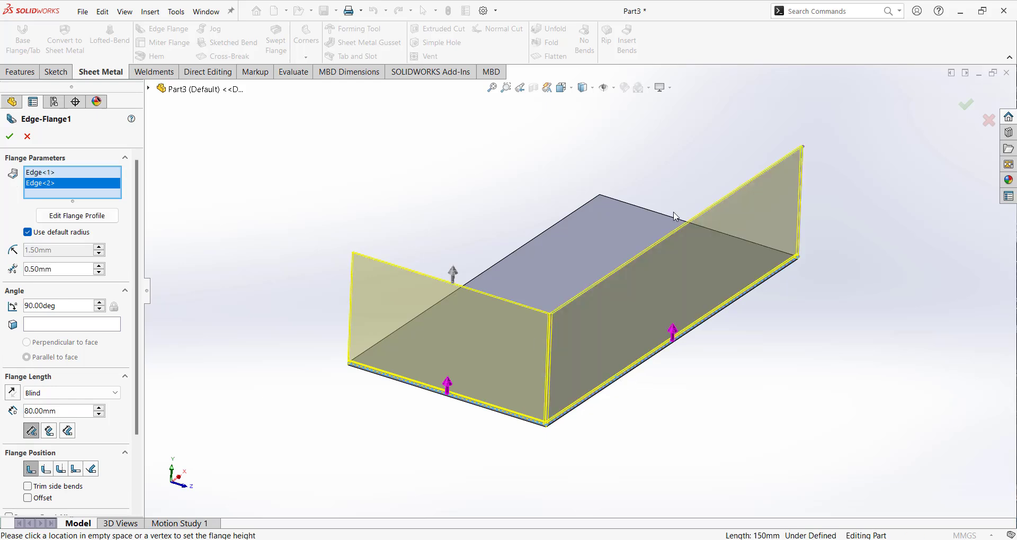
{"action": "left_click", "coordinate": [648, 211]}
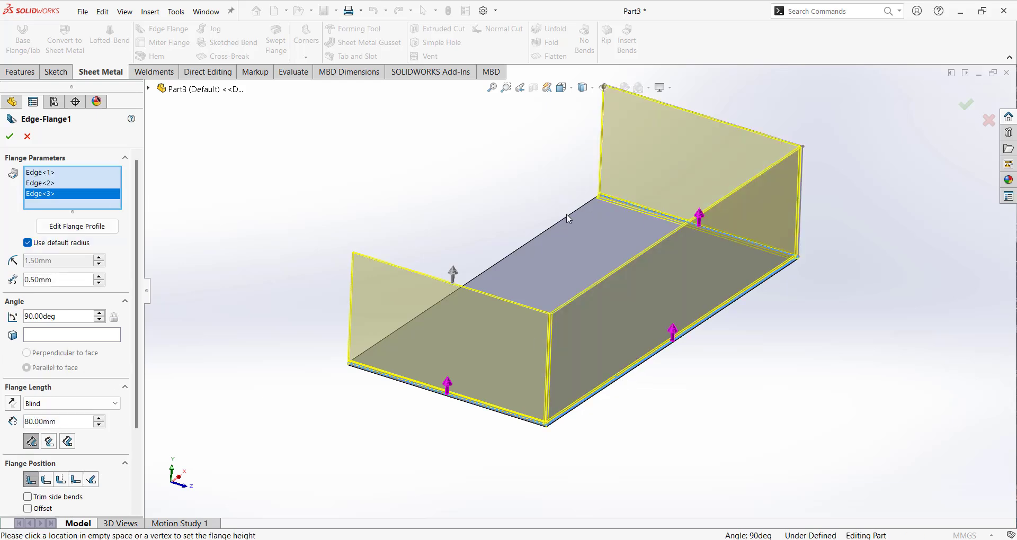
{"action": "left_click", "coordinate": [567, 215]}
{"action": "middle_click_drag", "start_coordinate": [463, 307], "coordinate": [587, 358]}
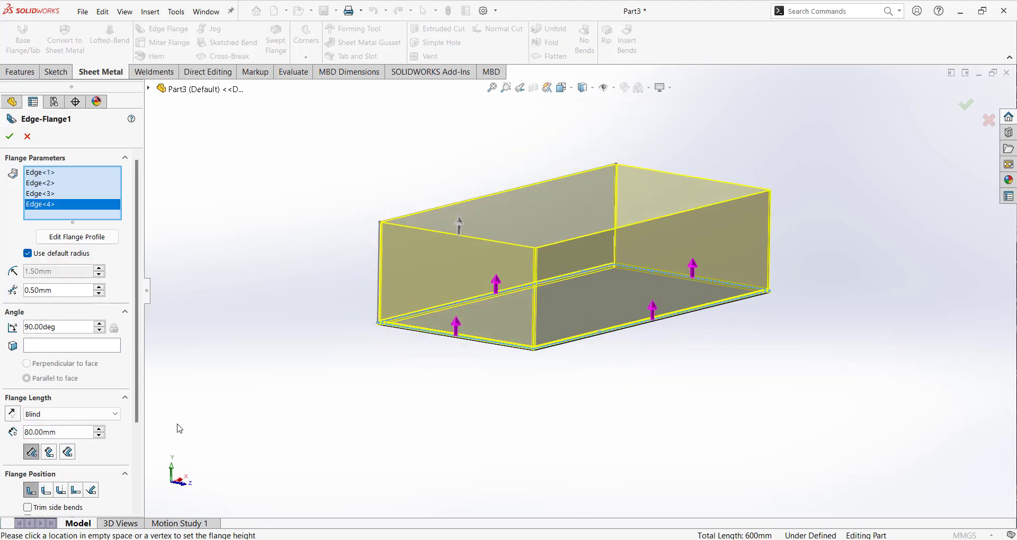
Inspect the corner gap between adjacent flanges, set the gap distance to 1 mm and accept the edge flange.
{"action": "left_click_drag", "start_coordinate": [136, 404], "coordinate": [139, 490]}
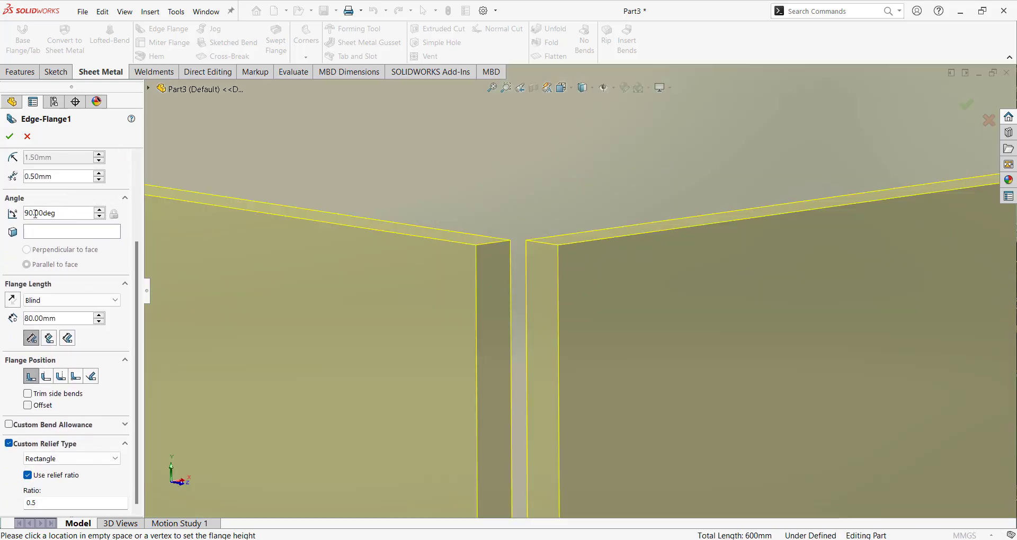
{"action": "middle_click_drag", "start_coordinate": [510, 252], "coordinate": [578, 232]}
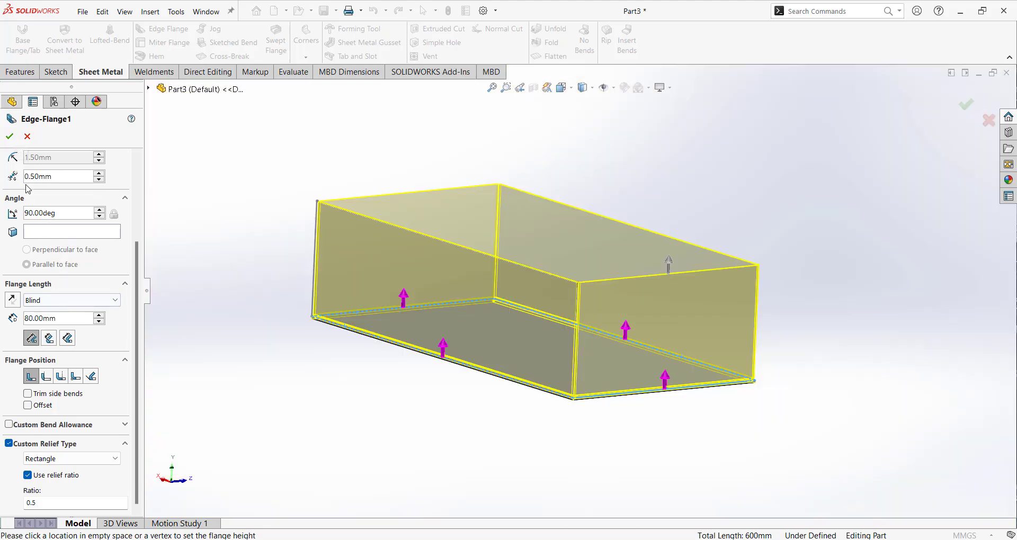
{"action": "left_click", "coordinate": [62, 177]}
{"action": "type", "text": "1"}
{"action": "key", "text": "Return"}
{"action": "scroll", "coordinate": [576, 283], "scroll_direction": "down", "scroll_amount": 10}
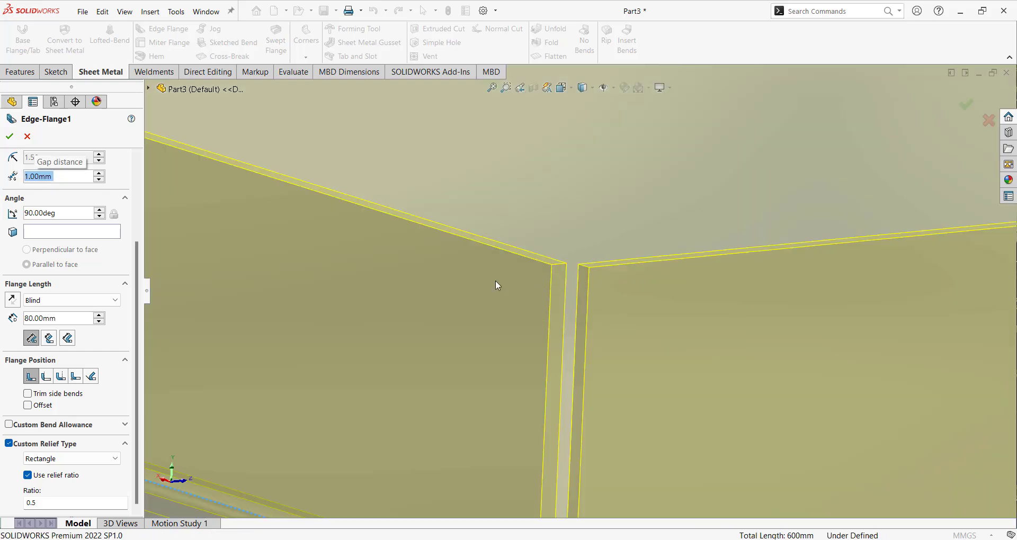
{"action": "left_click", "coordinate": [9, 138]}
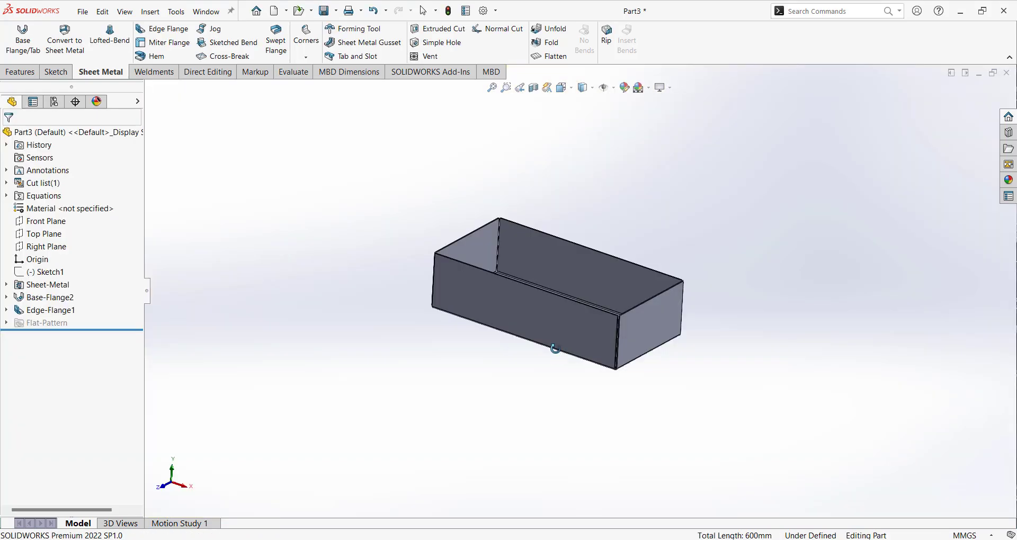
Redefine the edge flange without the front long edge, keeping flanges on the other three edges.
{"action": "middle_click_drag", "start_coordinate": [555, 349], "coordinate": [571, 371]}
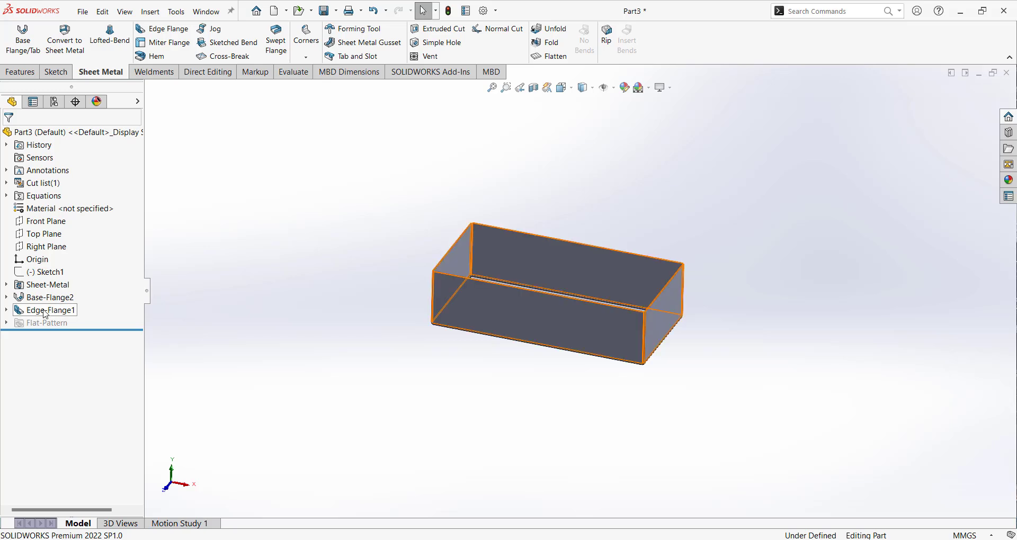
{"action": "left_click", "coordinate": [77, 312]}
{"action": "left_click", "coordinate": [53, 279]}
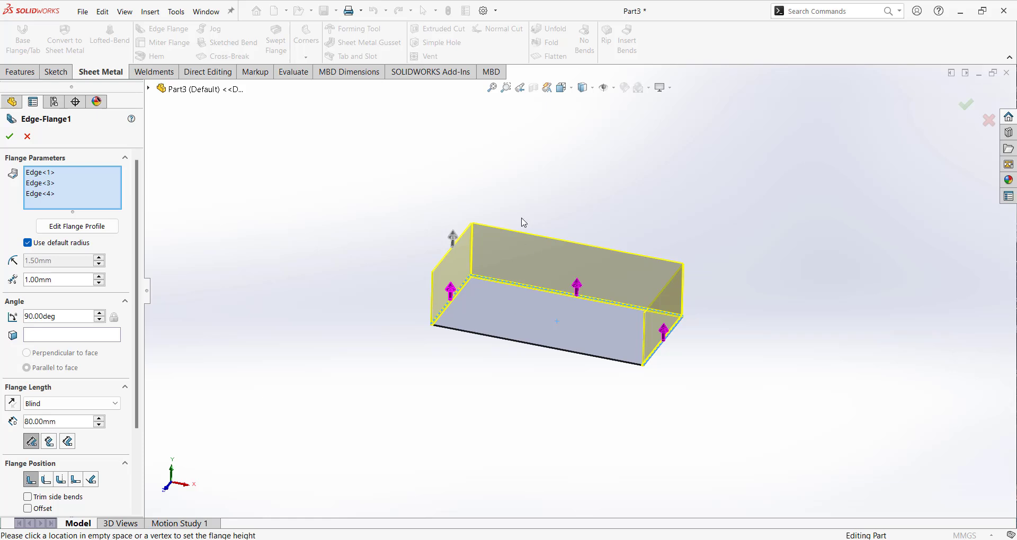
{"action": "left_click", "coordinate": [11, 137]}
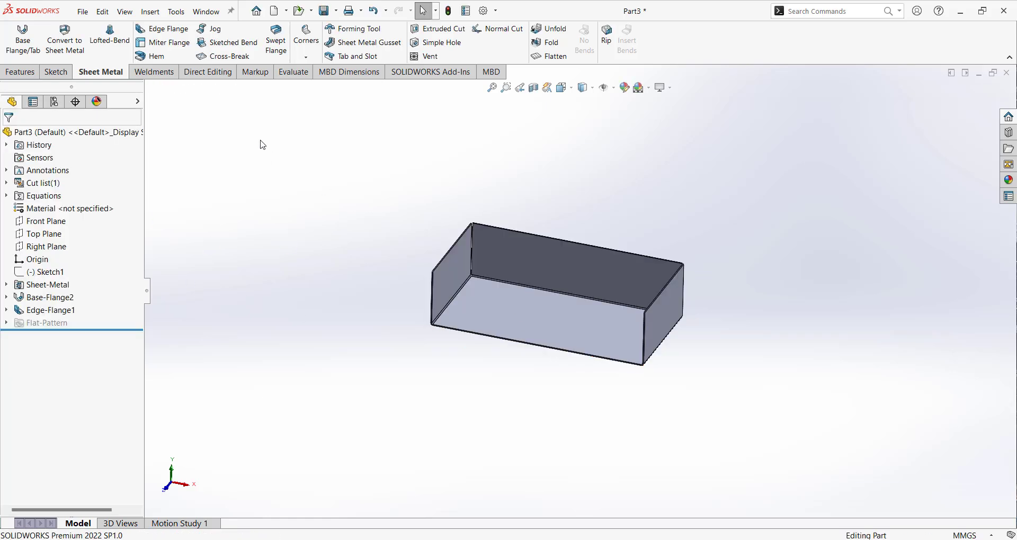
Add a second edge flange along the open long edge with a length of 130 mm.
{"action": "left_click", "coordinate": [168, 31]}
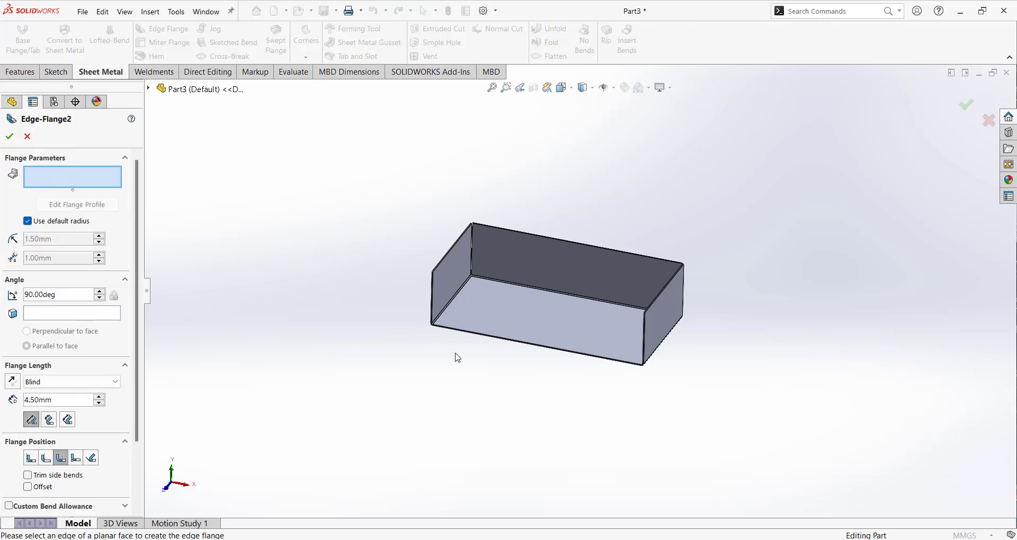
{"action": "left_click", "coordinate": [506, 341]}
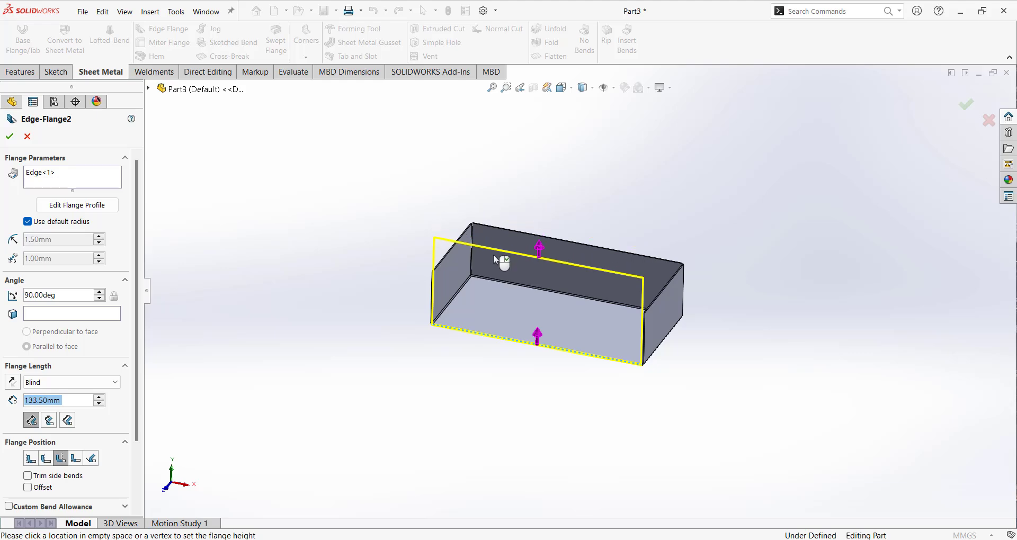
{"action": "left_click", "coordinate": [500, 254]}
{"action": "type", "text": "130"}
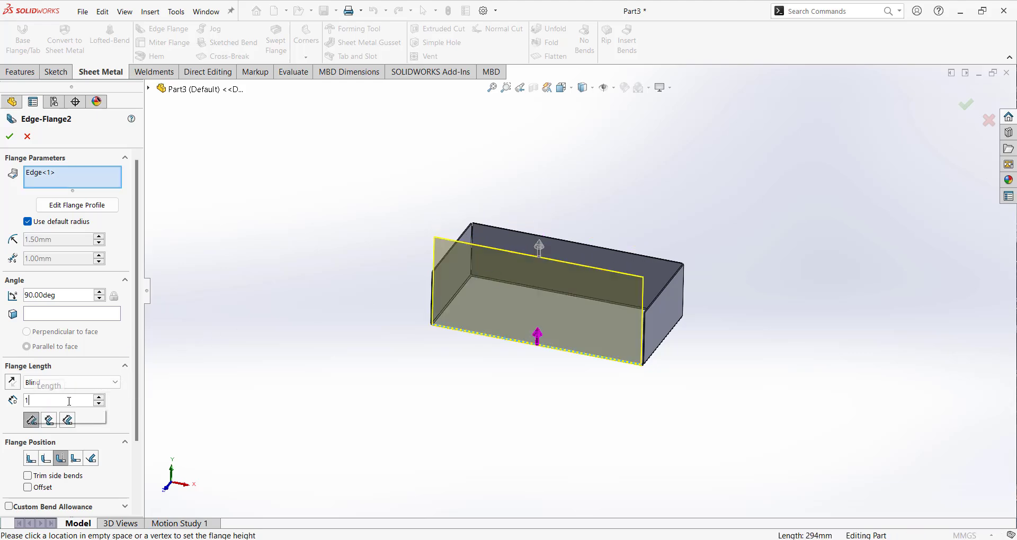
{"action": "key", "text": "Return"}
{"action": "left_click", "coordinate": [10, 140]}
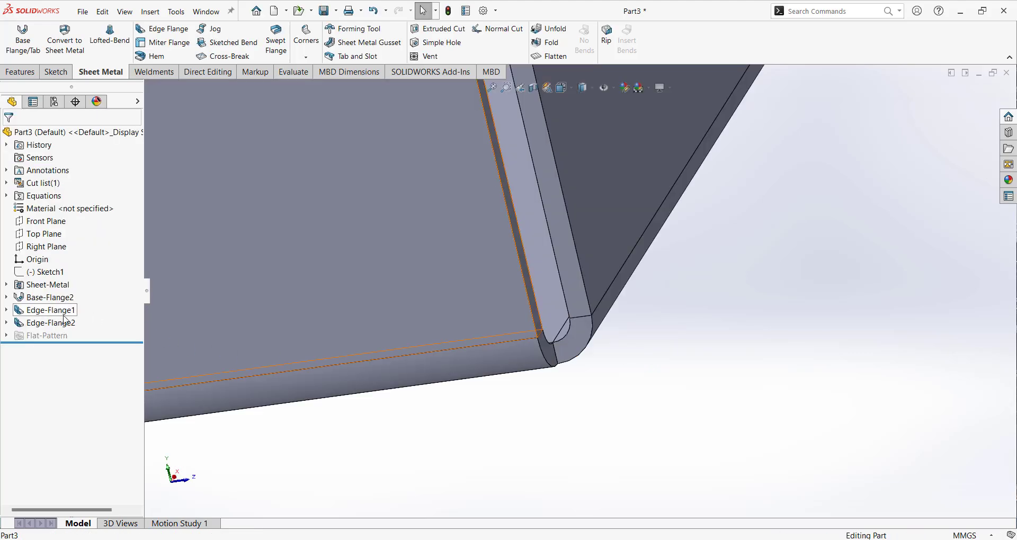
Change the 130 mm flange's position from Bend Outside to Material Inside and accept it.
{"action": "left_click", "coordinate": [63, 322]}
{"action": "left_click", "coordinate": [74, 296]}
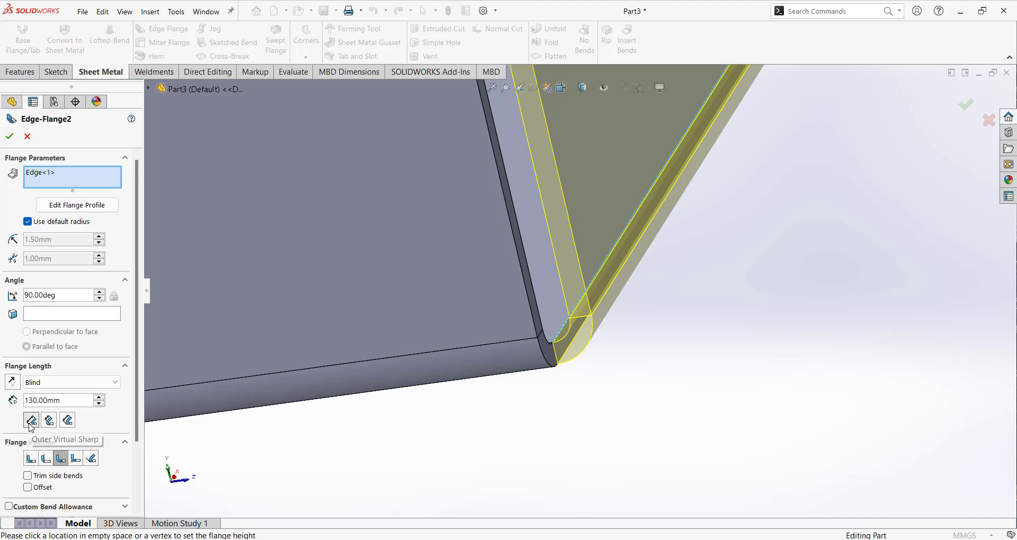
{"action": "middle_click_drag", "start_coordinate": [518, 471], "coordinate": [641, 362]}
{"action": "scroll", "coordinate": [649, 357], "scroll_direction": "up", "scroll_amount": 5}
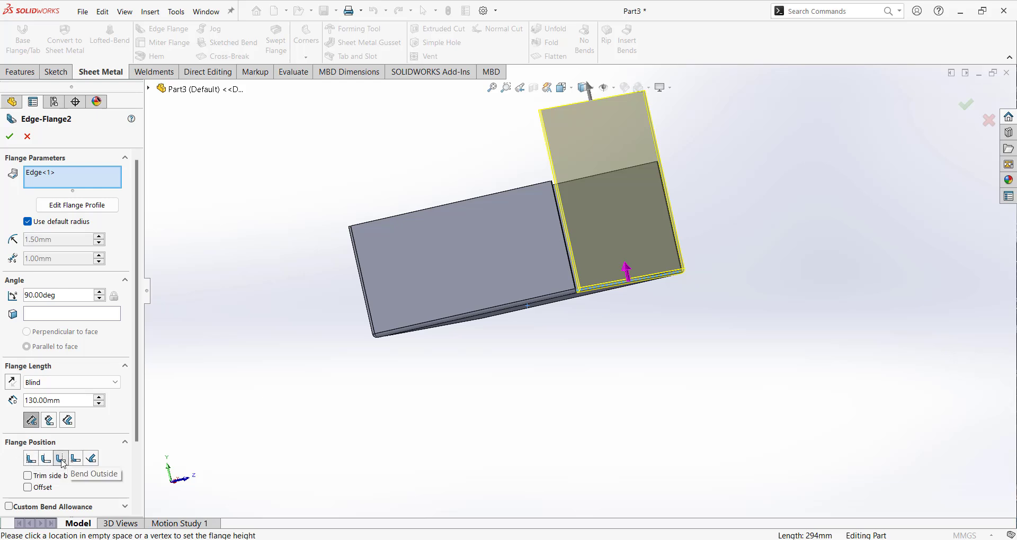
{"action": "scroll", "coordinate": [583, 307], "scroll_direction": "down", "scroll_amount": 5}
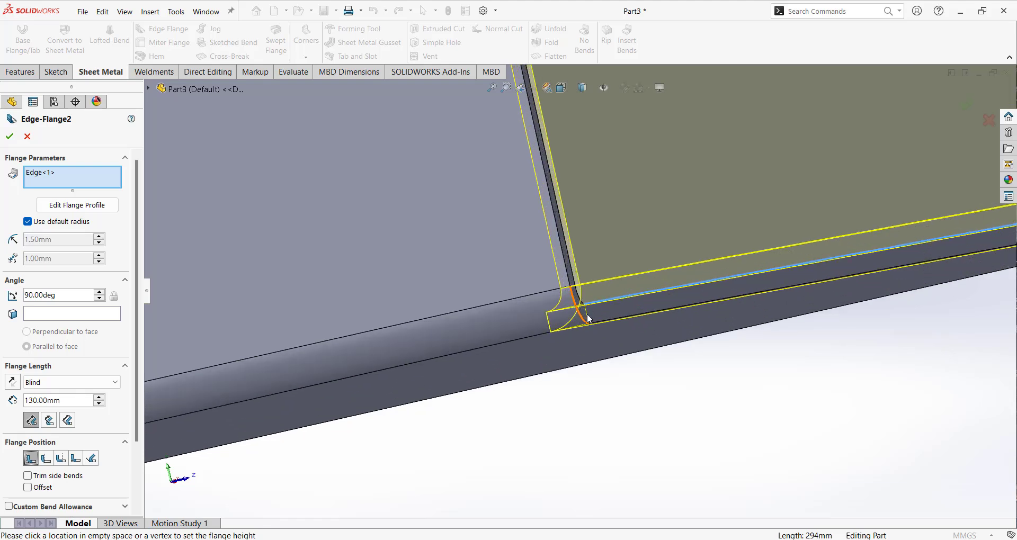
{"action": "middle_click_drag", "start_coordinate": [587, 319], "coordinate": [592, 295]}
{"action": "left_click", "coordinate": [10, 137]}
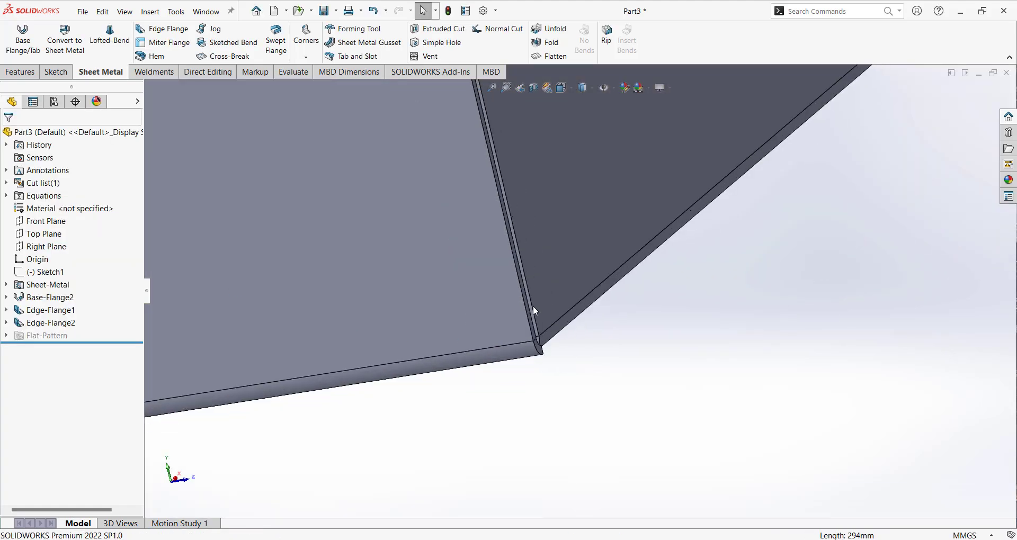
Inspect the corner where the 130 mm flange meets its neighbour, enable trimming of side bends for that flange and accept it.
{"action": "middle_click_drag", "start_coordinate": [533, 351], "coordinate": [621, 339]}
{"action": "middle_click_drag", "start_coordinate": [602, 280], "coordinate": [533, 317]}
{"action": "scroll", "coordinate": [580, 310], "scroll_direction": "down", "scroll_amount": 5}
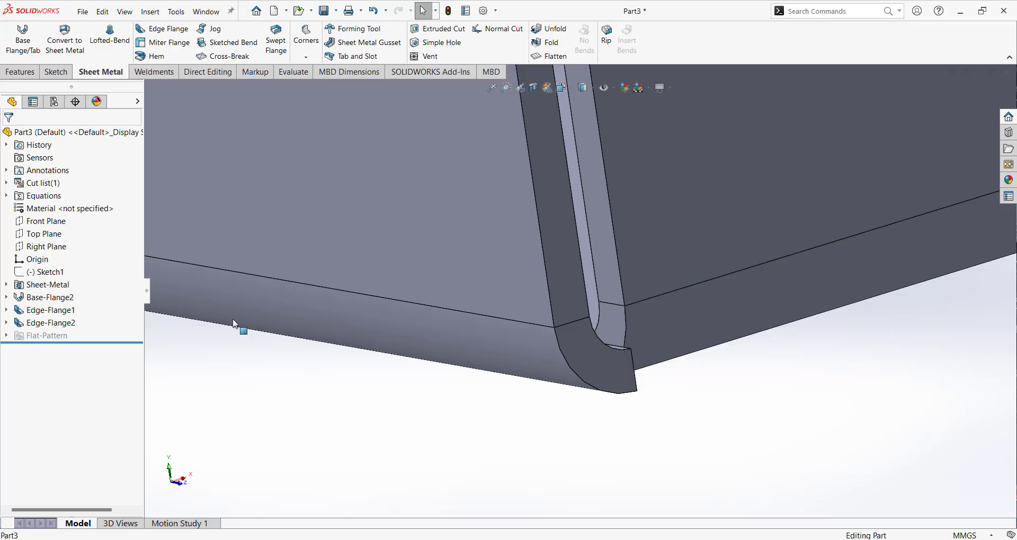
{"action": "left_click", "coordinate": [62, 319]}
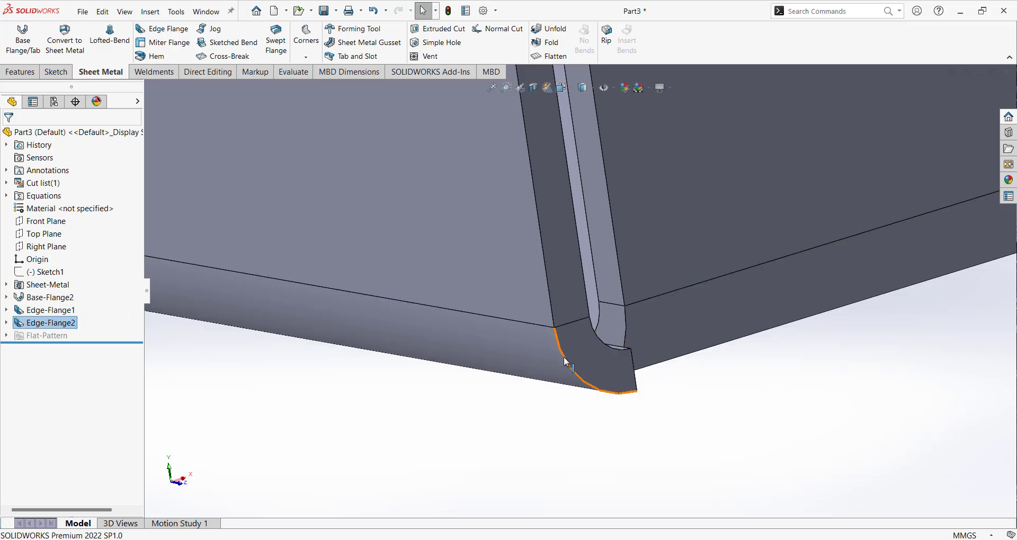
{"action": "left_click", "coordinate": [48, 326]}
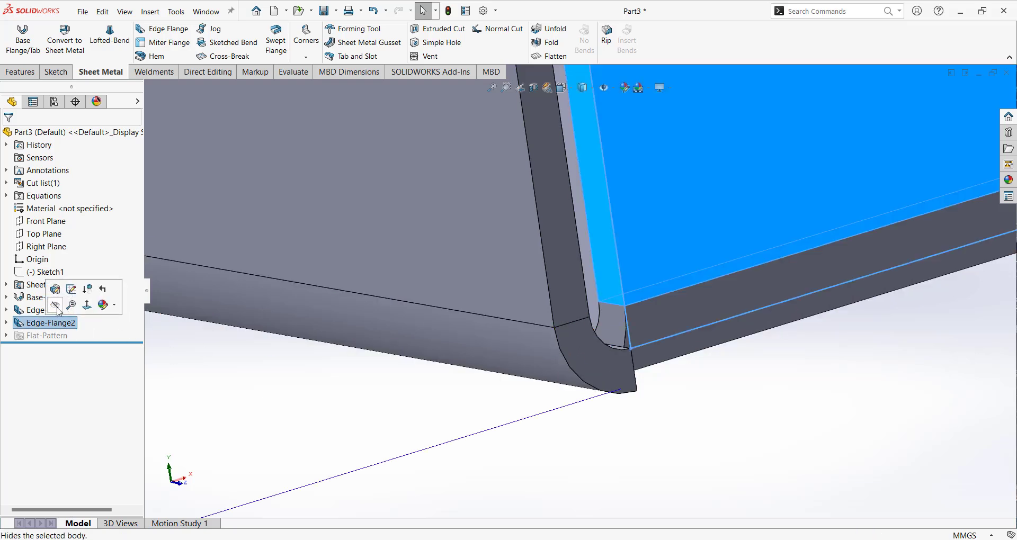
{"action": "left_click", "coordinate": [58, 296]}
{"action": "left_click_drag", "start_coordinate": [138, 376], "coordinate": [129, 454]}
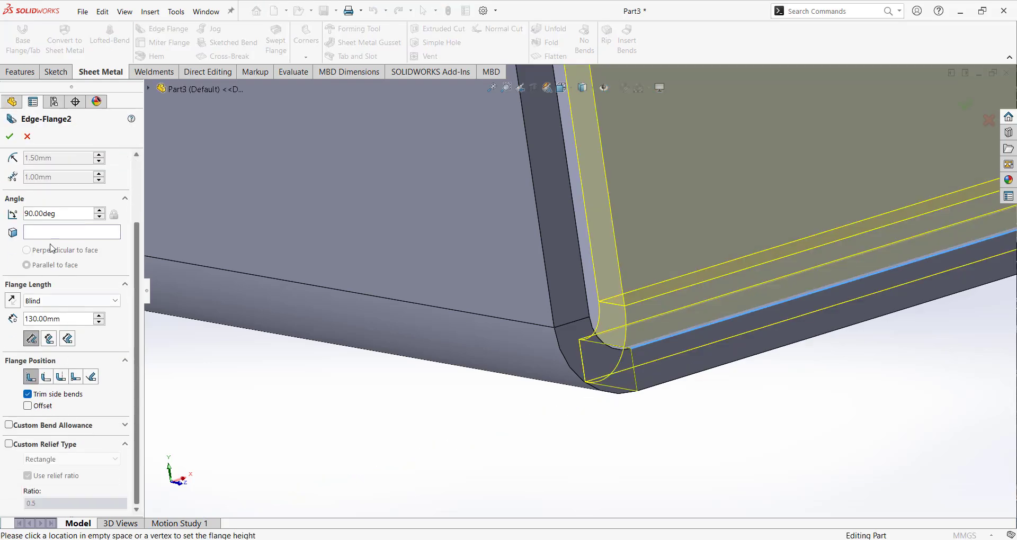
{"action": "left_click", "coordinate": [10, 137]}
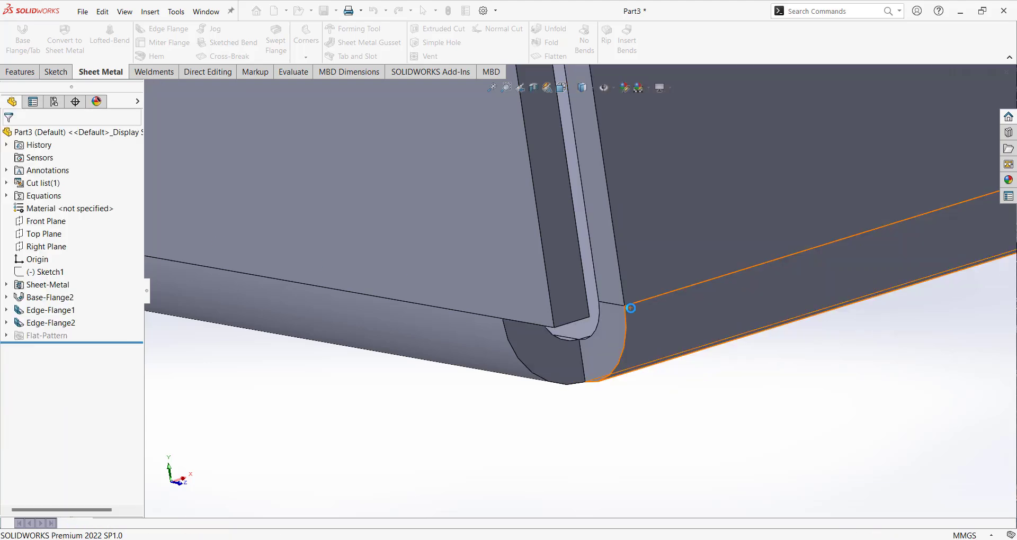
Examine the trimmed bend corner up close and the whole box from several angles.
{"action": "middle_click_drag", "start_coordinate": [616, 380], "coordinate": [629, 302]}
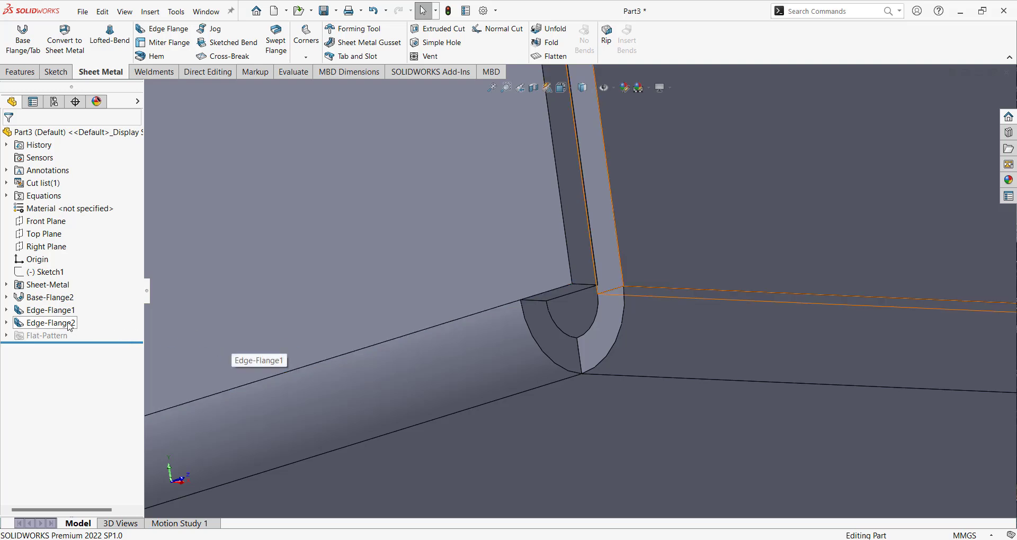
{"action": "scroll", "coordinate": [833, 373], "scroll_direction": "up", "scroll_amount": 4}
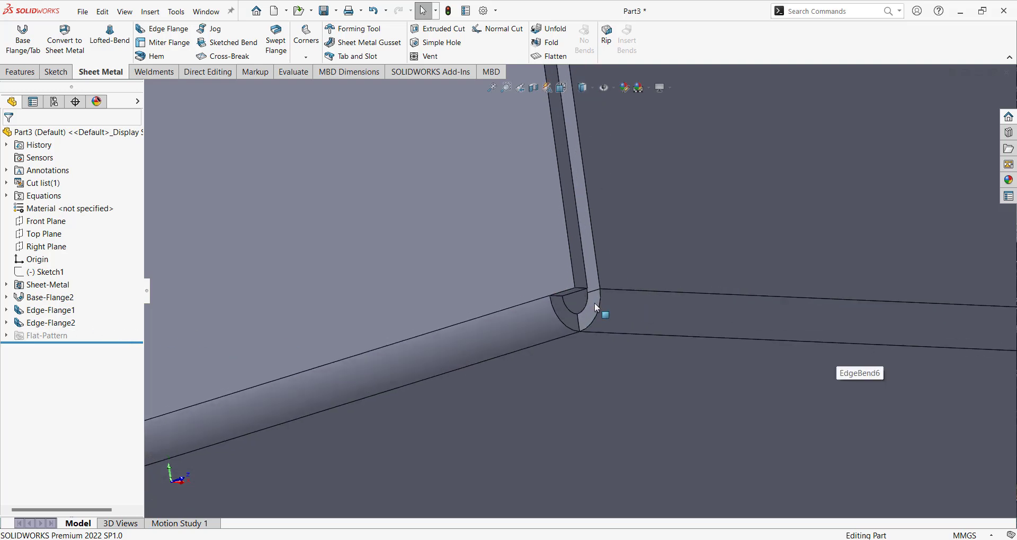
{"action": "scroll", "coordinate": [596, 304], "scroll_direction": "down", "scroll_amount": 3}
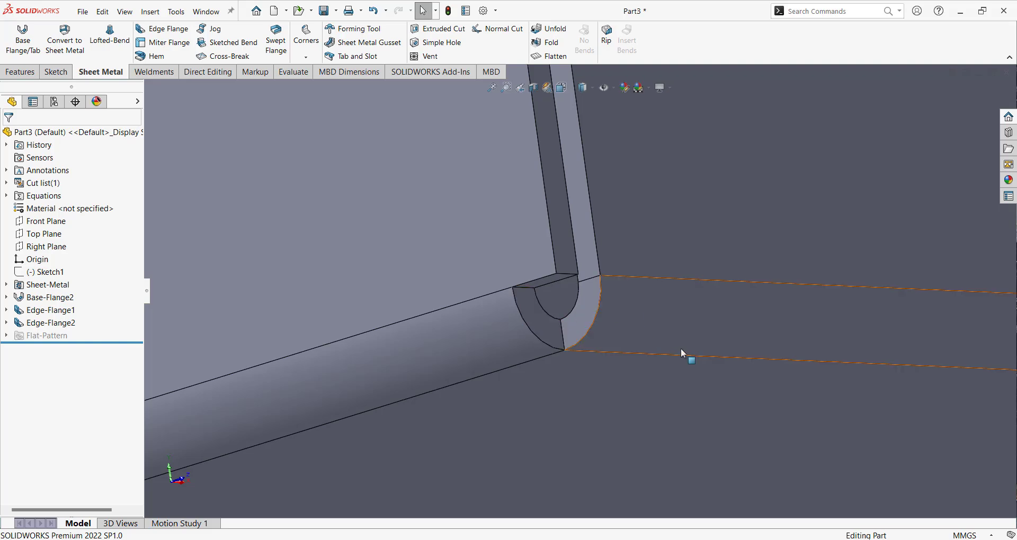
{"action": "scroll", "coordinate": [683, 342], "scroll_direction": "up", "scroll_amount": 6}
{"action": "middle_click_drag", "start_coordinate": [688, 334], "coordinate": [604, 273]}
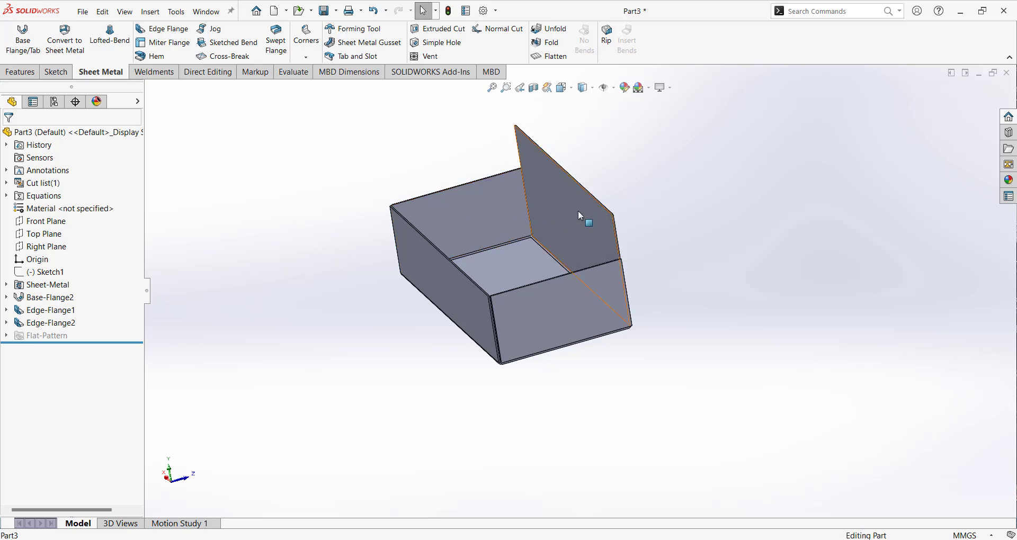
{"action": "middle_click_drag", "start_coordinate": [578, 210], "coordinate": [748, 390]}
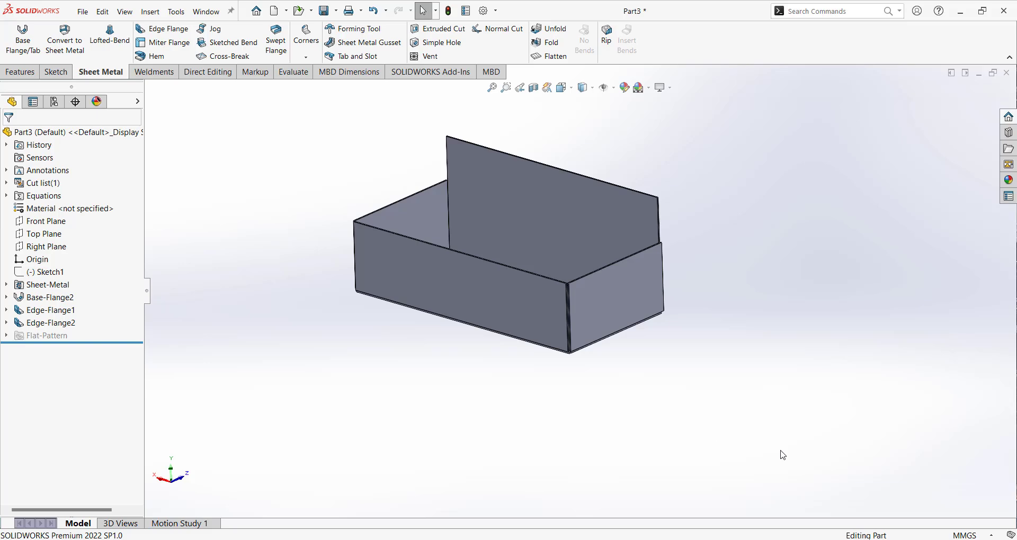
Edit the 130 mm flange's profile sketch, moving its left side inward to about X -90.5 mm.
{"action": "left_click", "coordinate": [51, 322]}
{"action": "left_click", "coordinate": [70, 288]}
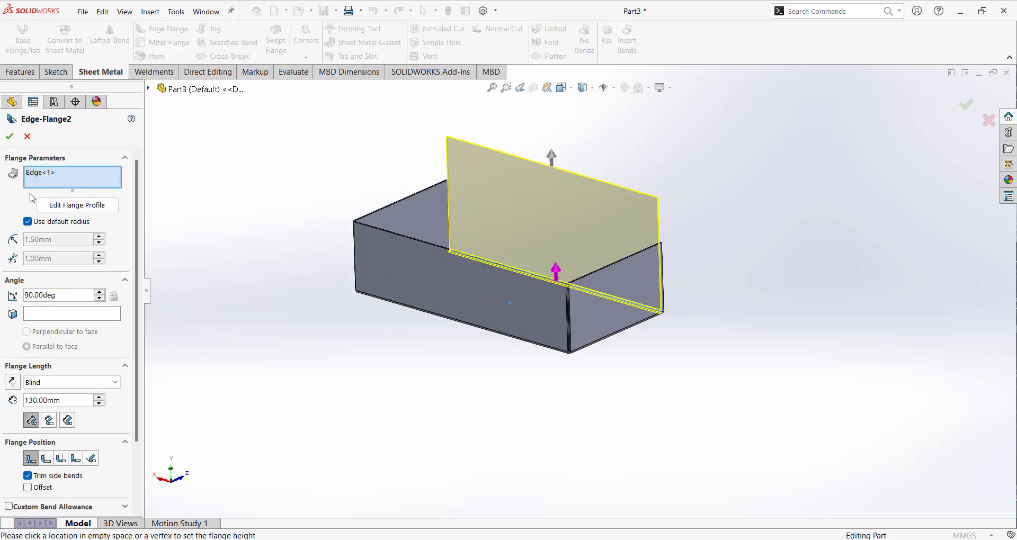
{"action": "left_click", "coordinate": [78, 207]}
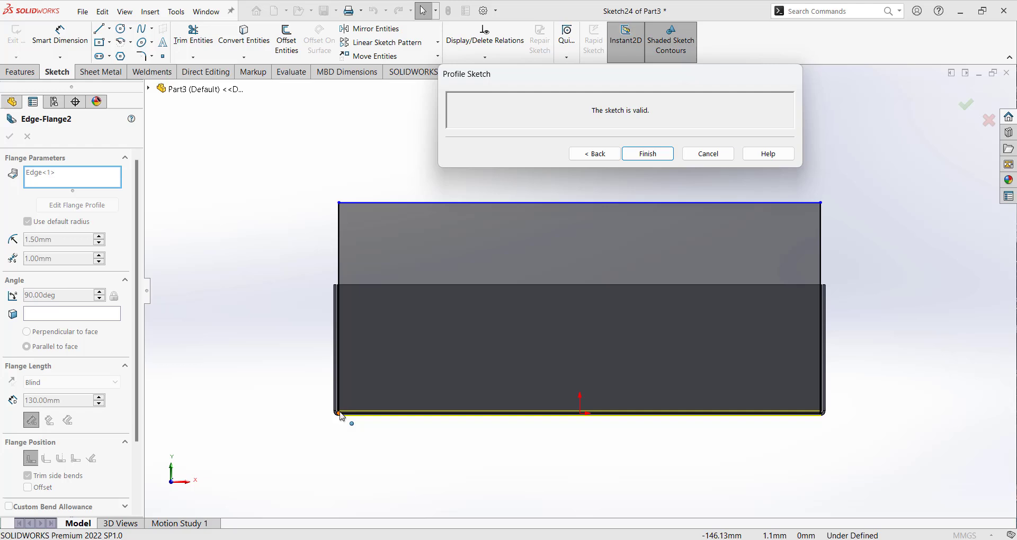
{"action": "left_click_drag", "start_coordinate": [342, 417], "coordinate": [432, 415]}
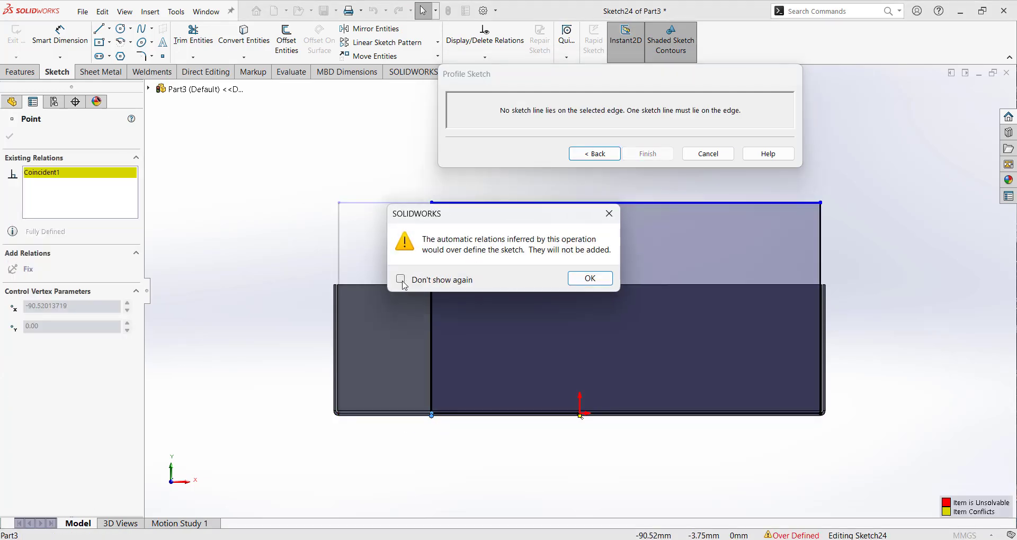
{"action": "left_click", "coordinate": [590, 278]}
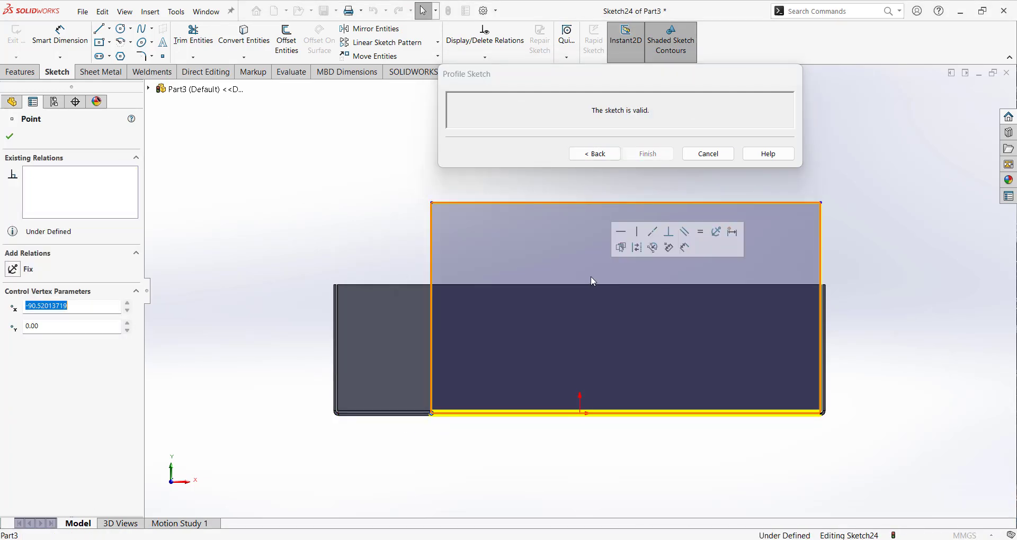
{"action": "left_click", "coordinate": [101, 44]}
{"action": "scroll", "coordinate": [591, 250], "scroll_direction": "up", "scroll_amount": 2}
{"action": "scroll", "coordinate": [573, 230], "scroll_direction": "down", "scroll_amount": 2}
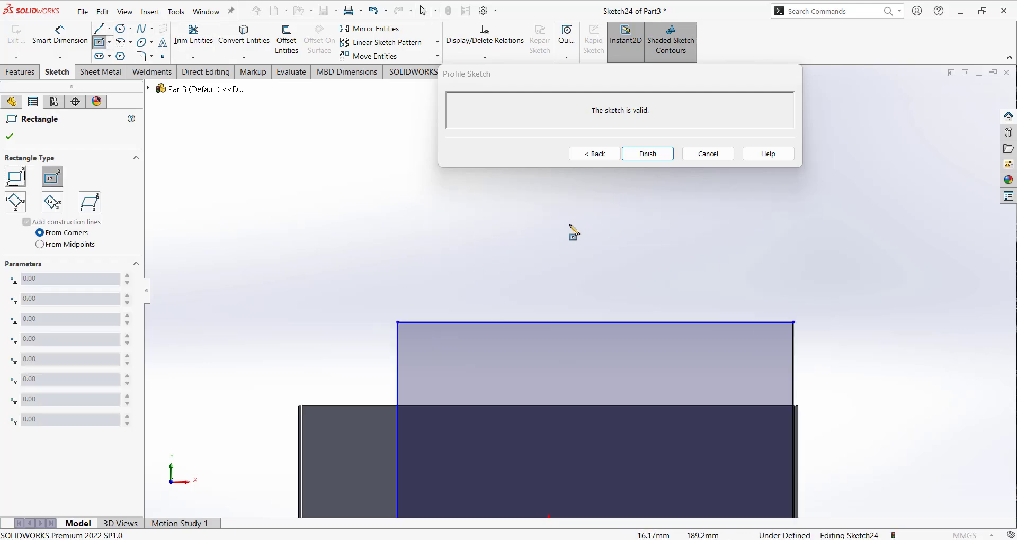
{"action": "left_click", "coordinate": [521, 322]}
{"action": "key", "text": "Escape"}
Sketch a corner rectangle about 72 mm high from the profile's upper edge at about X -34.4 mm, extending beyond the profile's left side.
{"action": "left_click", "coordinate": [109, 42]}
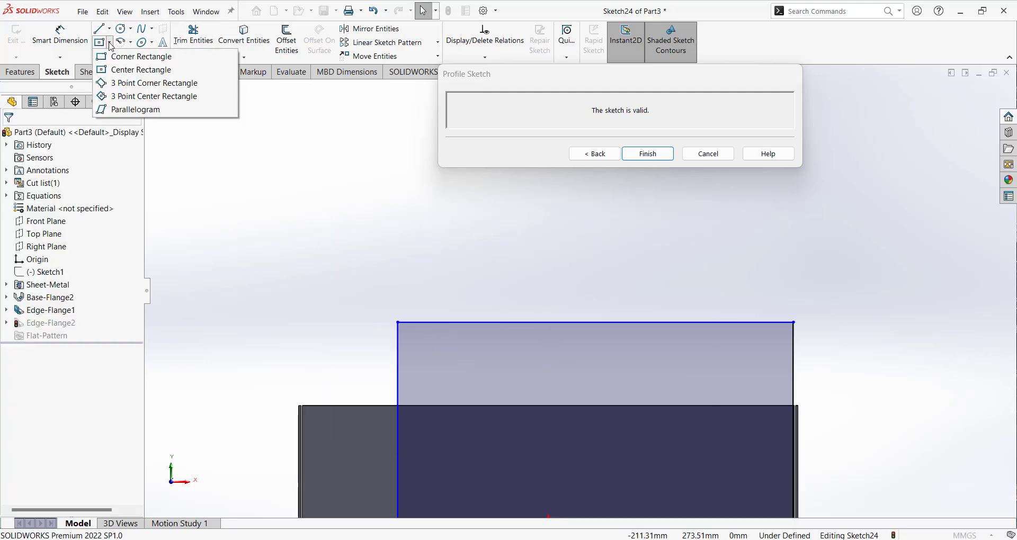
{"action": "left_click", "coordinate": [130, 53]}
{"action": "left_click", "coordinate": [492, 323]}
{"action": "left_click", "coordinate": [298, 203]}
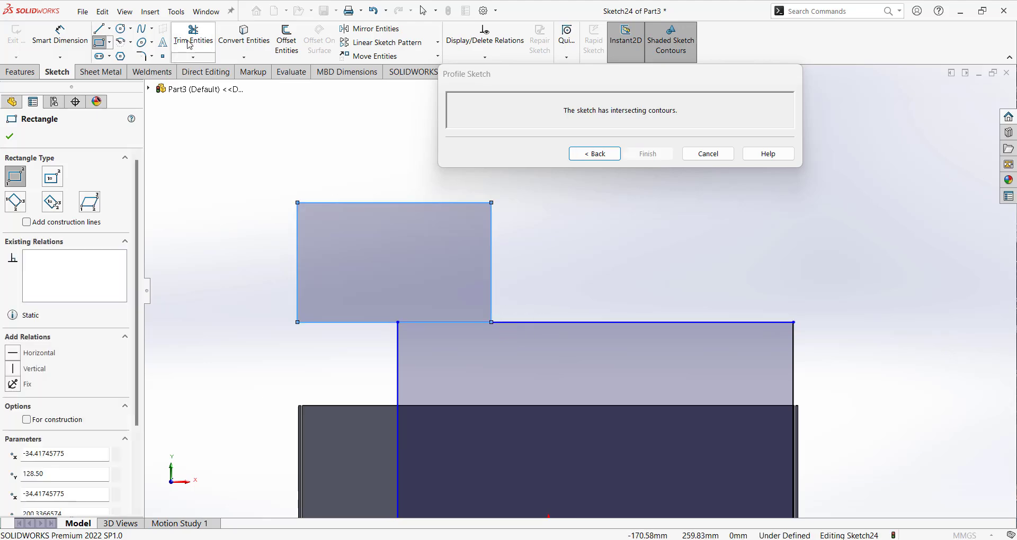
Trim the shared edge between the rectangle and the flange profile, and finish the profile sketch.
{"action": "left_click", "coordinate": [194, 37]}
{"action": "left_click_drag", "start_coordinate": [466, 298], "coordinate": [458, 350]}
{"action": "left_click", "coordinate": [649, 154]}
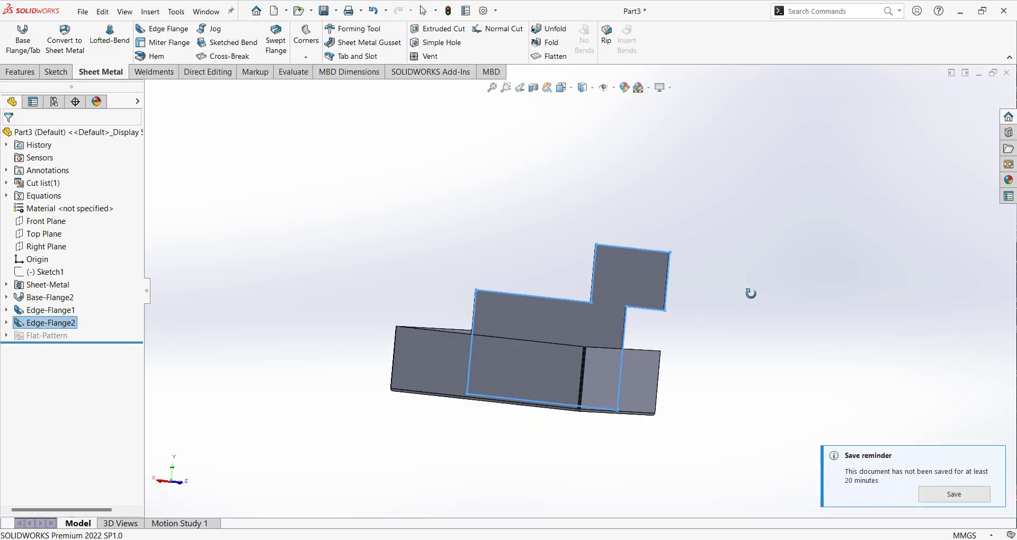
Examine the custom-profile flange on the box from the front, back and side.
{"action": "scroll", "coordinate": [648, 328], "scroll_direction": "down", "scroll_amount": 3}
{"action": "left_click", "coordinate": [790, 336]}
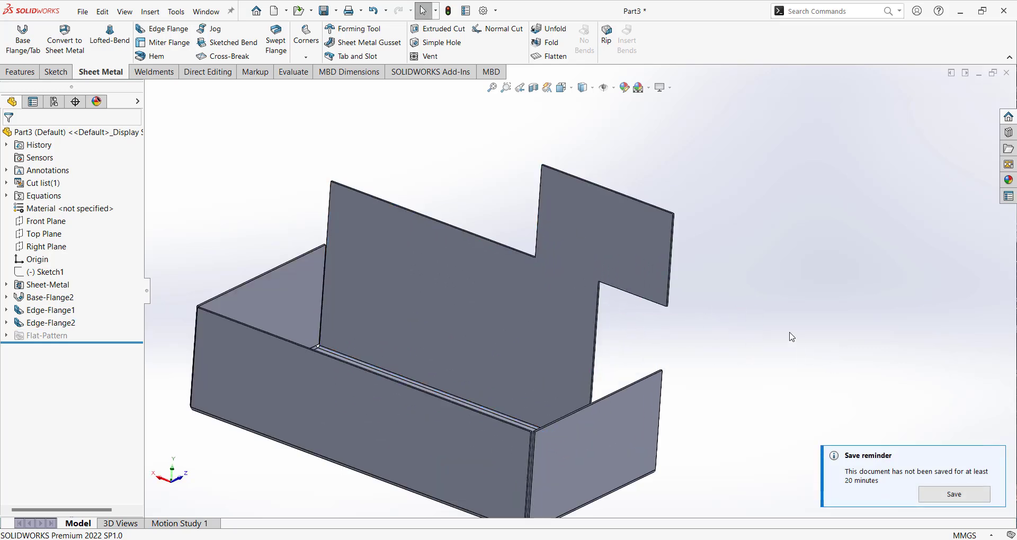
{"action": "middle_click_drag", "start_coordinate": [784, 339], "coordinate": [463, 387]}
{"action": "scroll", "coordinate": [463, 387], "scroll_direction": "down", "scroll_amount": 2}
{"action": "scroll", "coordinate": [462, 387], "scroll_direction": "up", "scroll_amount": 5}
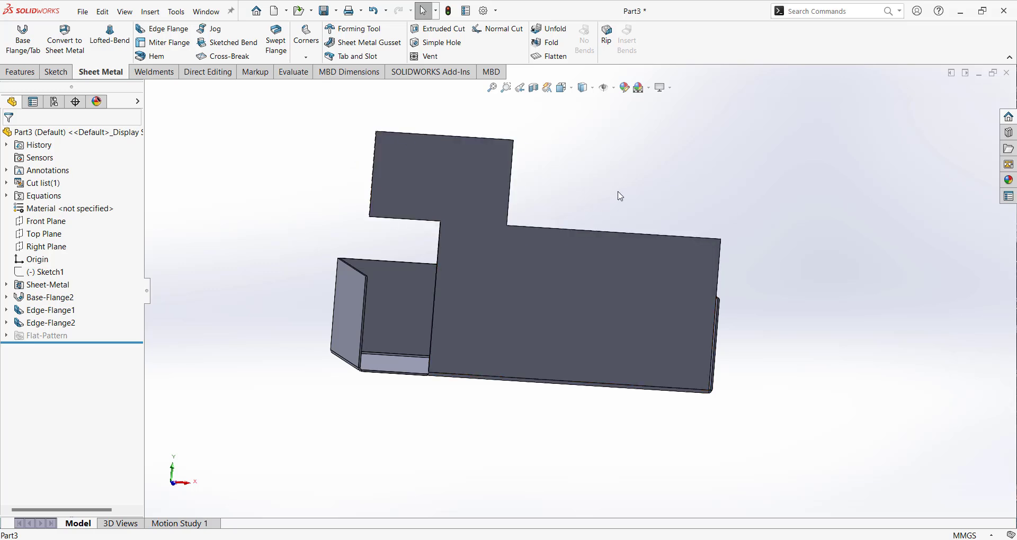
{"action": "middle_click_drag", "start_coordinate": [618, 193], "coordinate": [666, 232]}
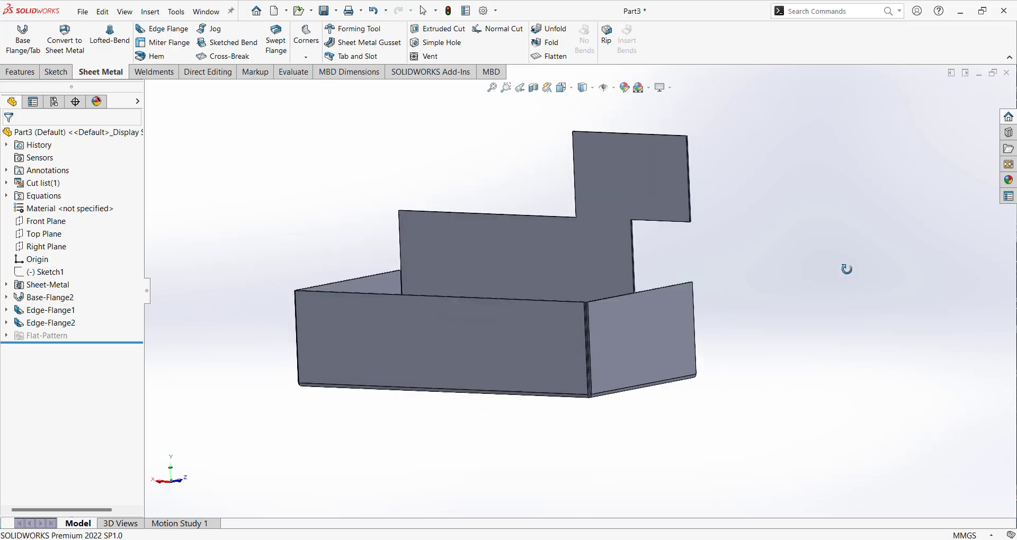